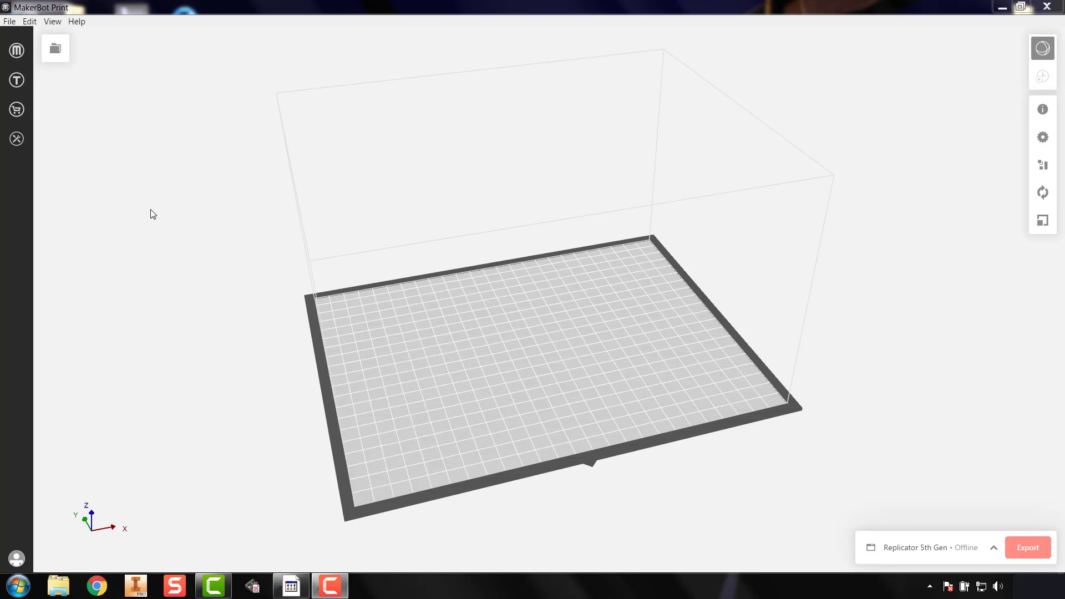
# Insert the Chain Link example print onto the build plate.
pyautogui.click(9, 21)
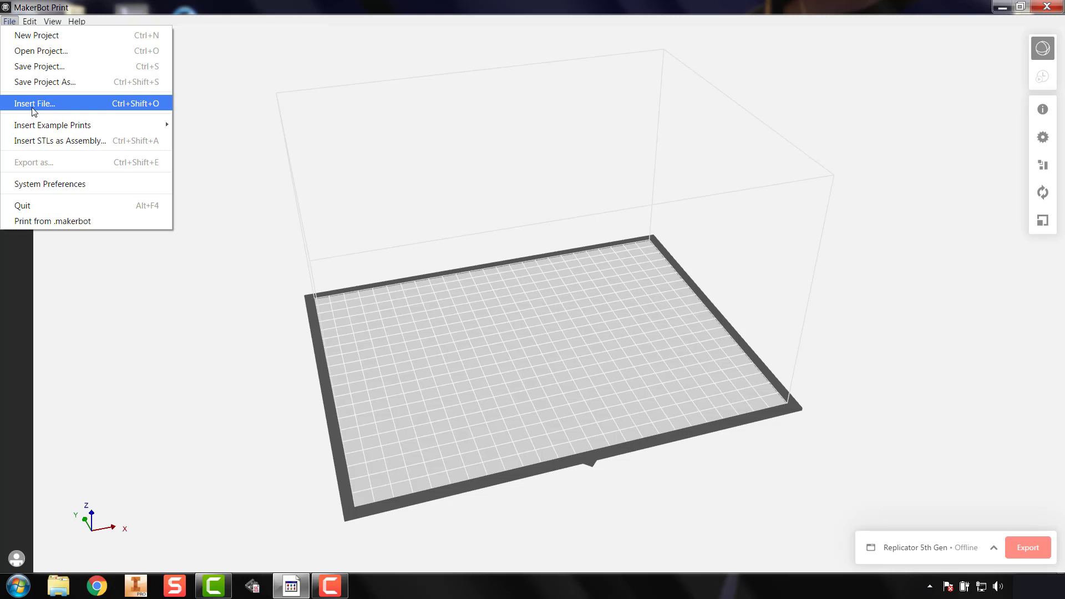
pyautogui.moveTo(50, 126)
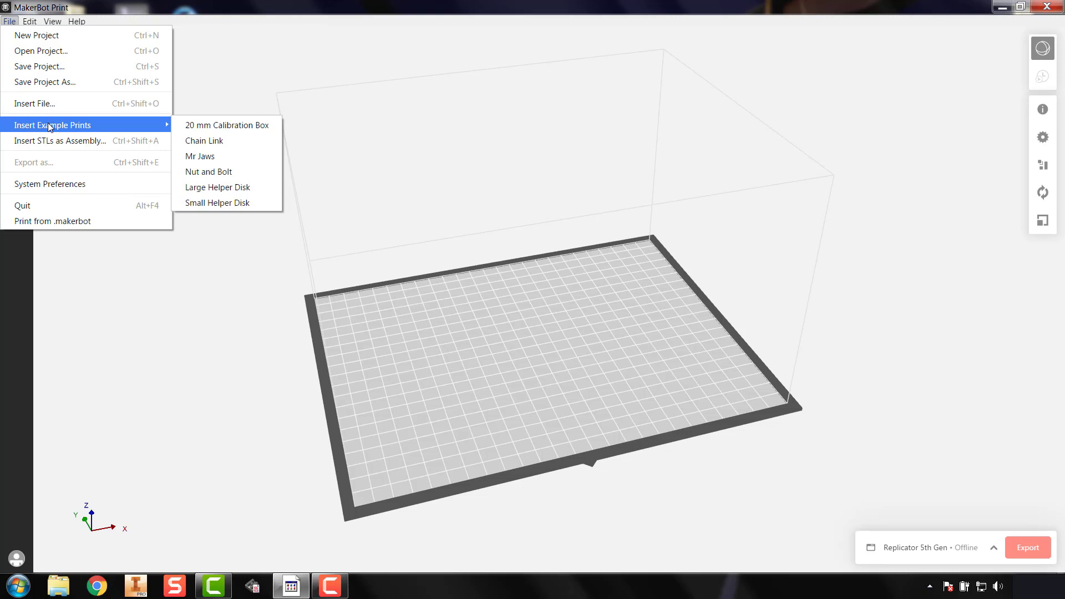
pyautogui.click(219, 143)
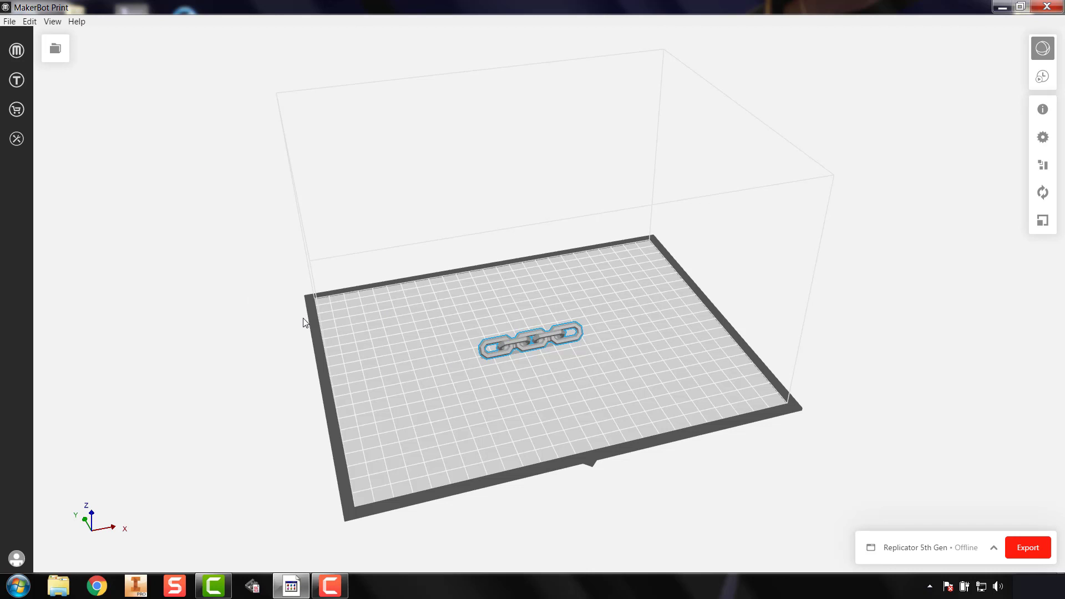
# Inspect the chain on the build plate and view its Model Info and Print Settings.
pyautogui.scroll(4, 504, 354)
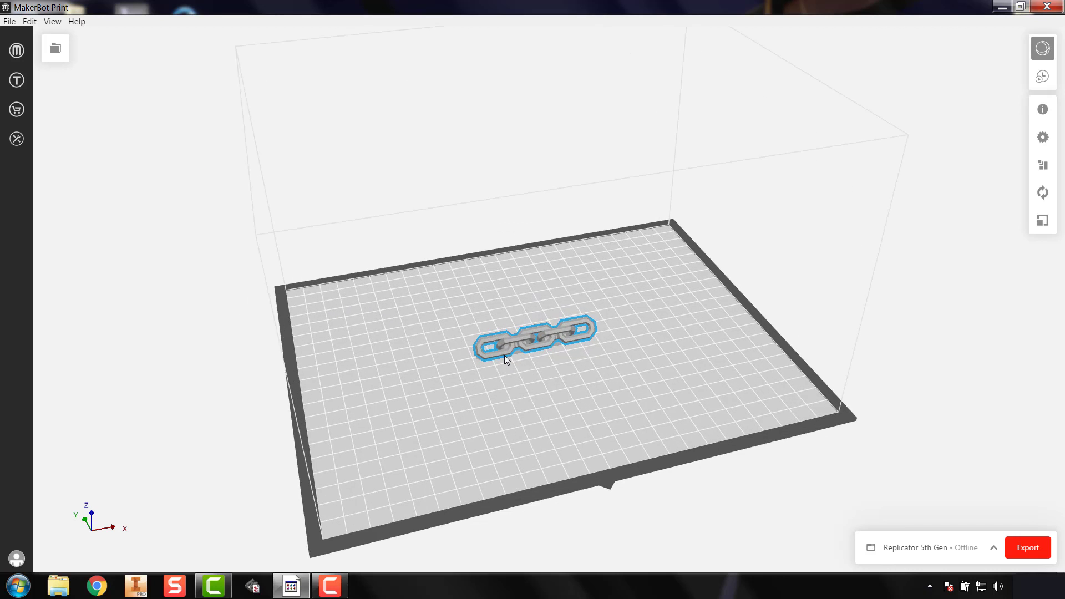
pyautogui.scroll(-5, 505, 355)
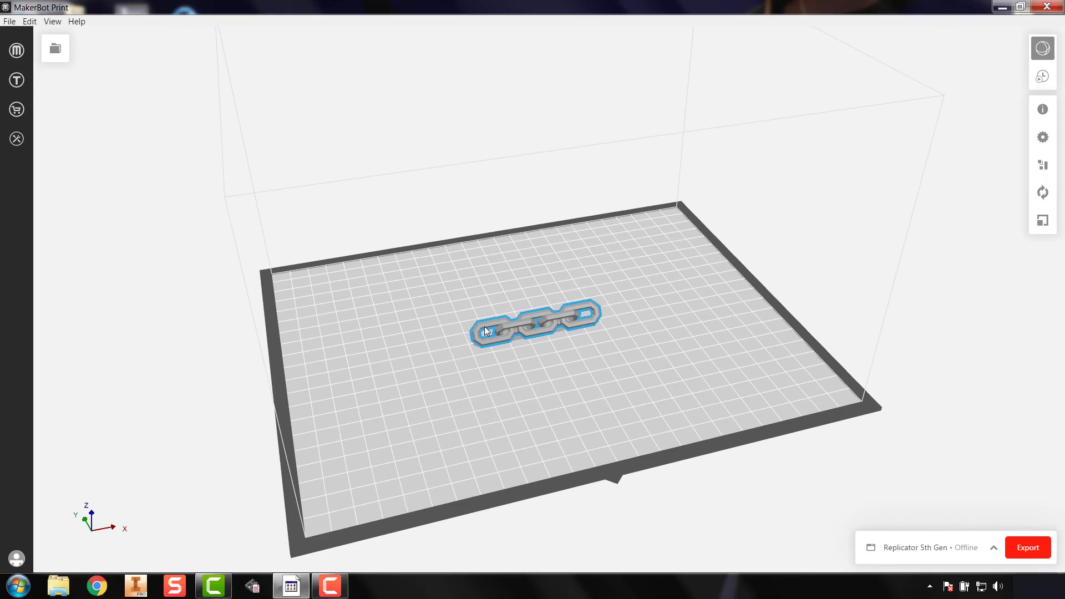
pyautogui.moveTo(484, 326); pyautogui.dragTo(540, 274)
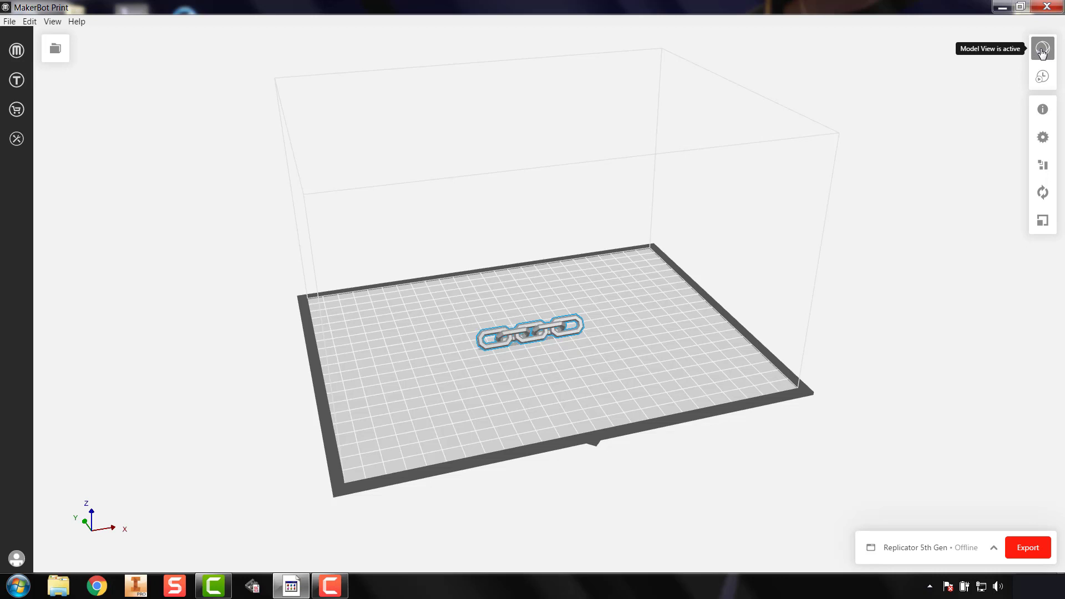
pyautogui.click(1044, 111)
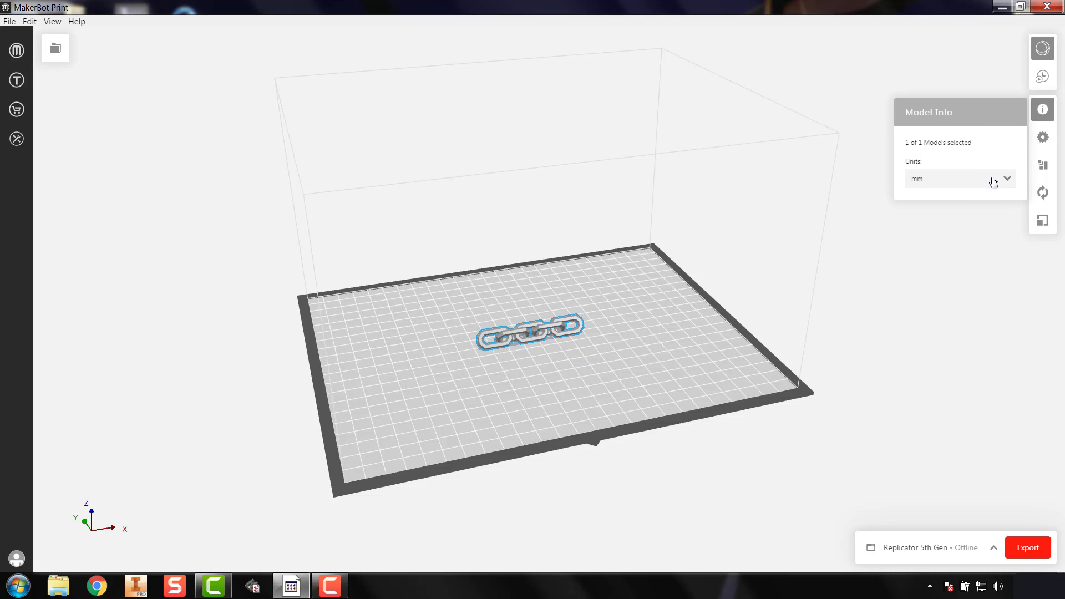
pyautogui.click(1043, 139)
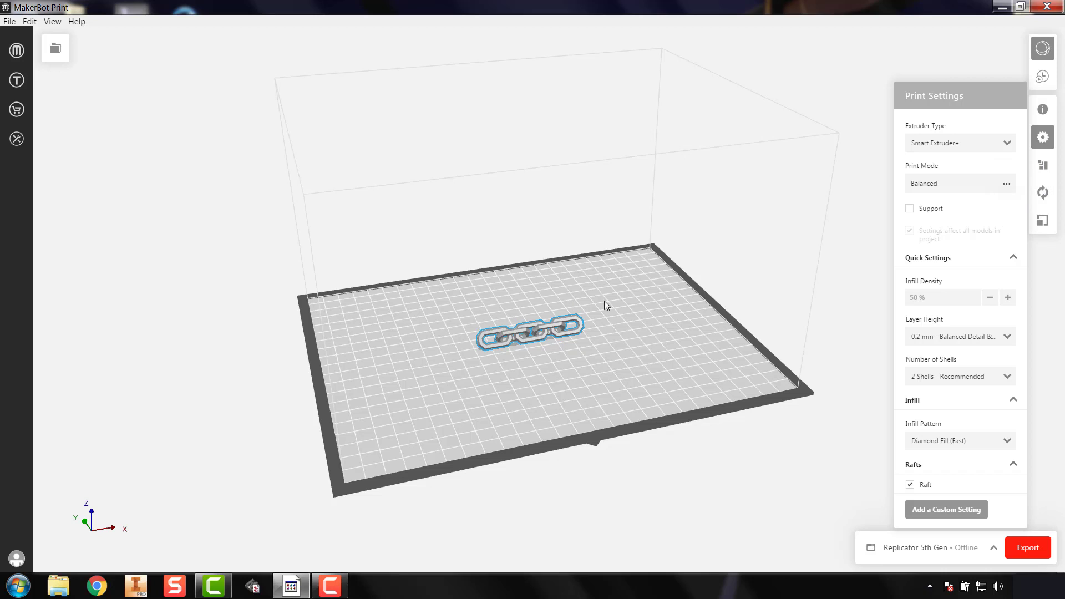
# Rotate the chain by +90° twice about the X axis, twice about Y and twice about Z.
pyautogui.click(1043, 193)
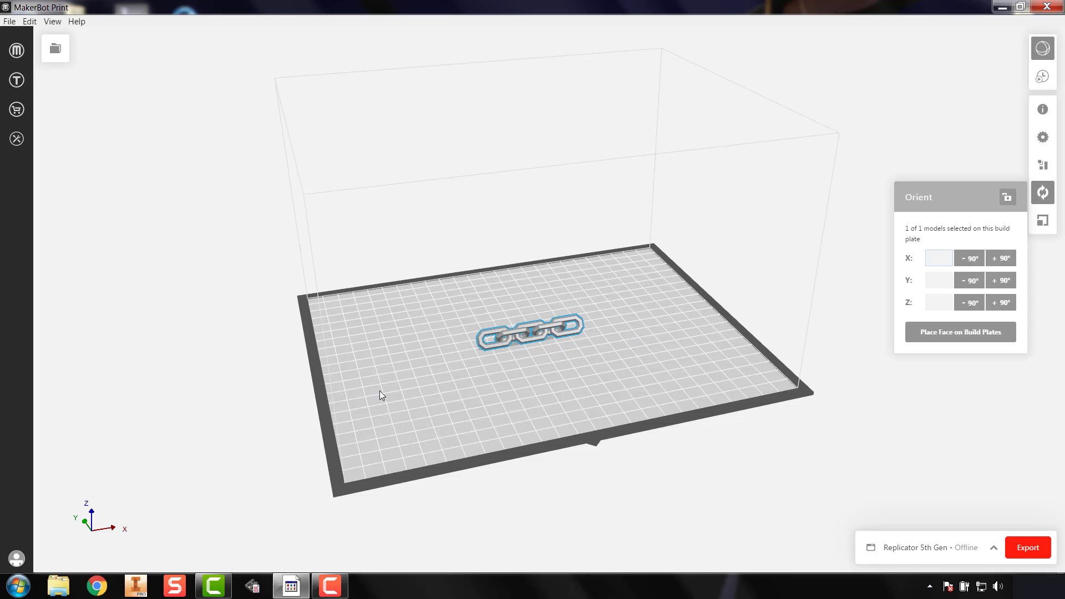
pyautogui.click(1010, 262)
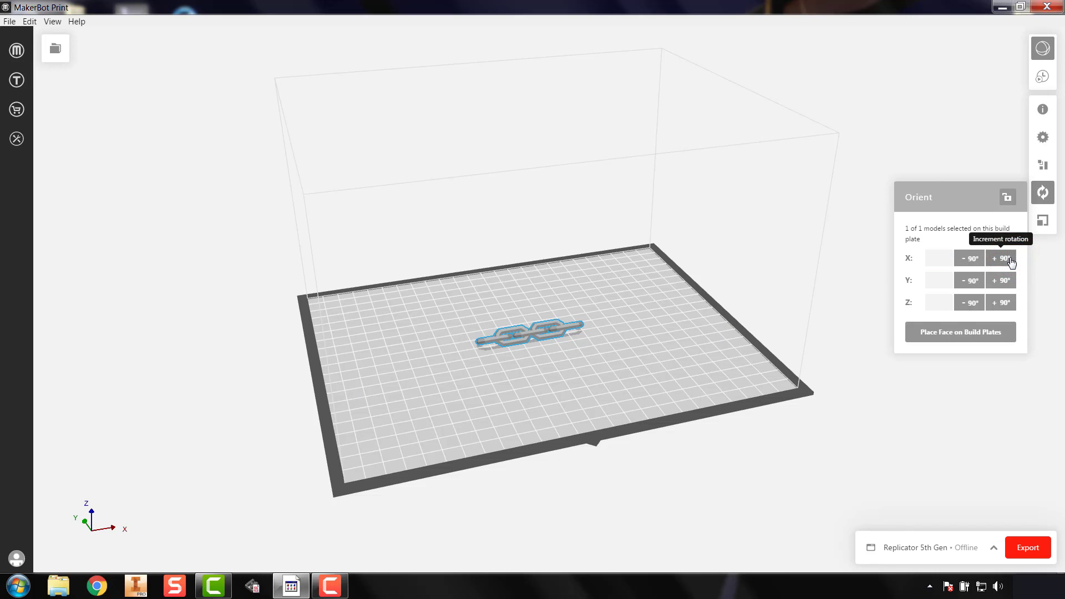
pyautogui.click(1011, 262)
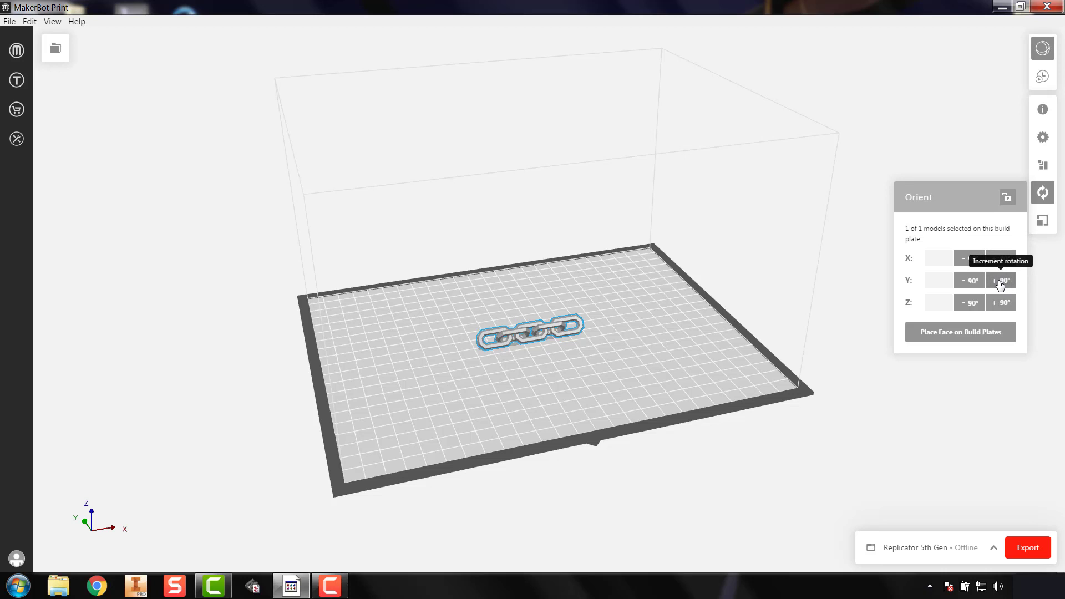
pyautogui.click(1002, 281)
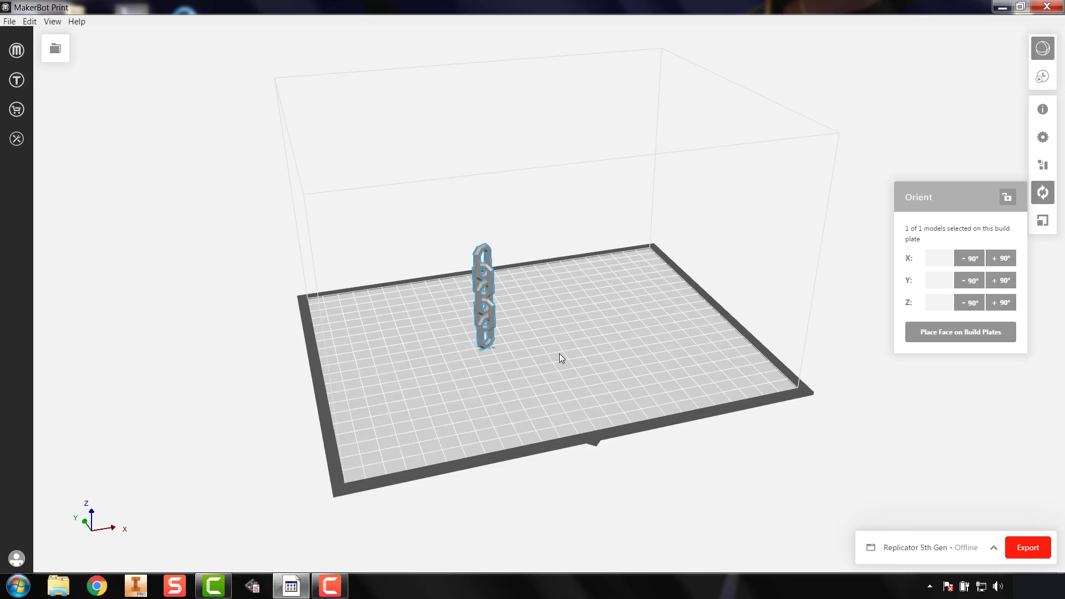
pyautogui.click(1002, 281)
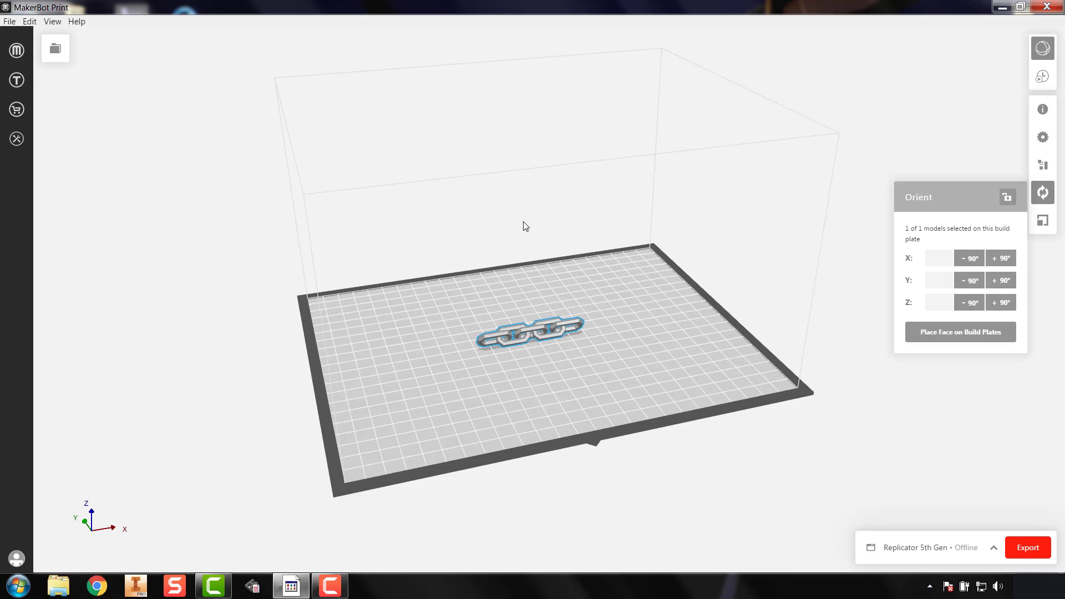
pyautogui.click(1001, 303)
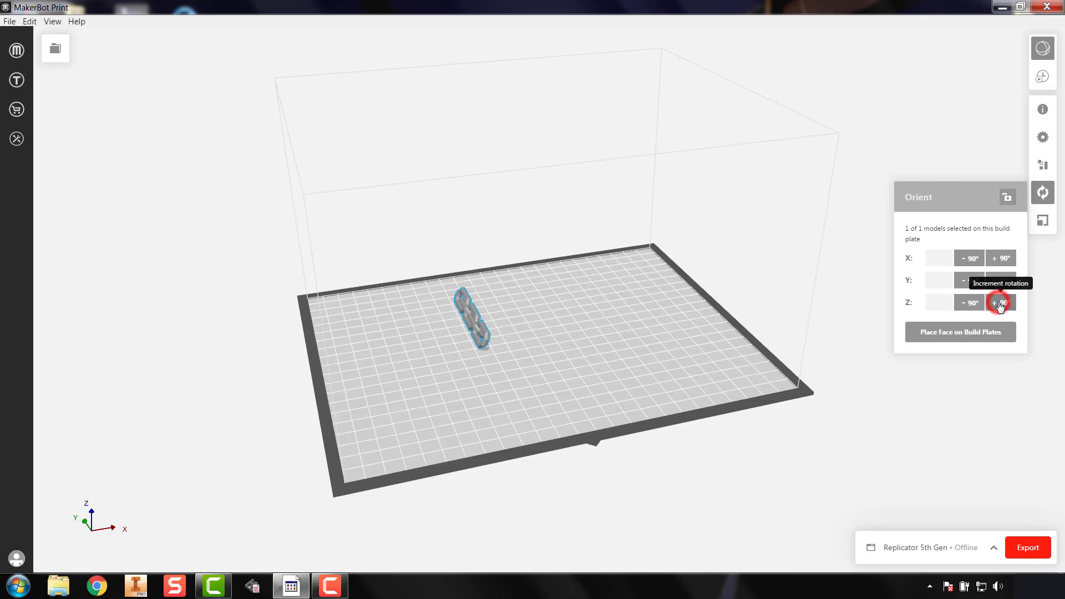
pyautogui.click(1001, 303)
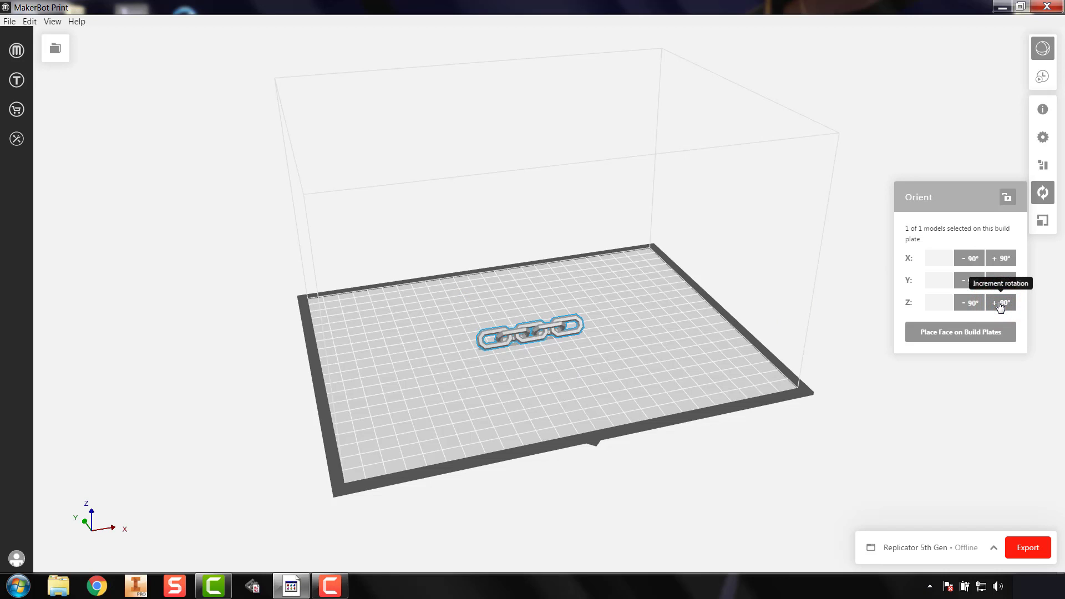
# Scale the chain uniformly to 80% and restore it to 100%.
pyautogui.click(1043, 222)
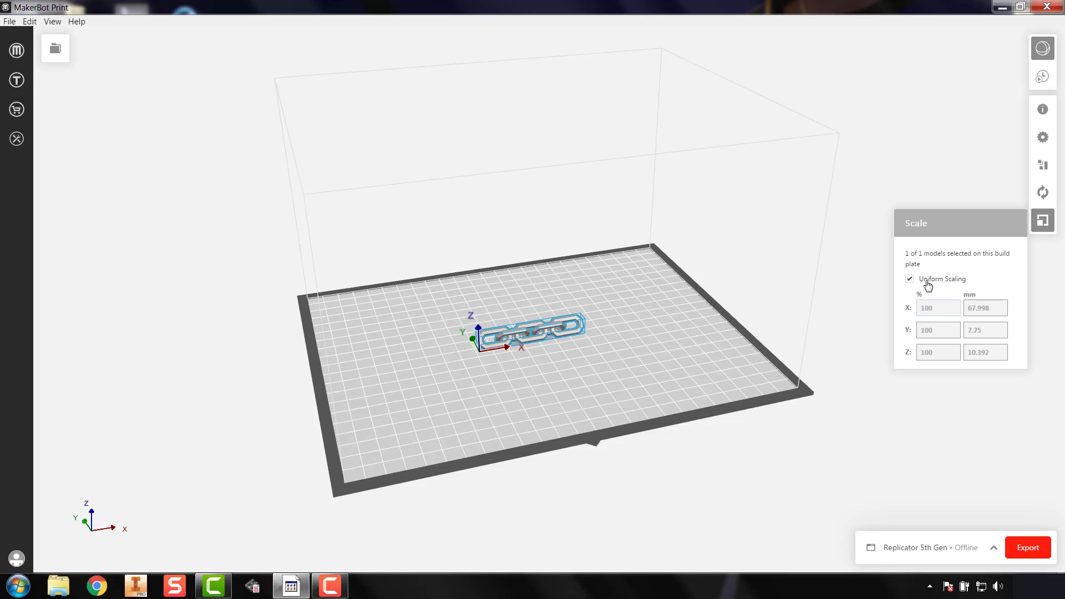
pyautogui.click(941, 308)
pyautogui.write('80')
pyautogui.press('Return')
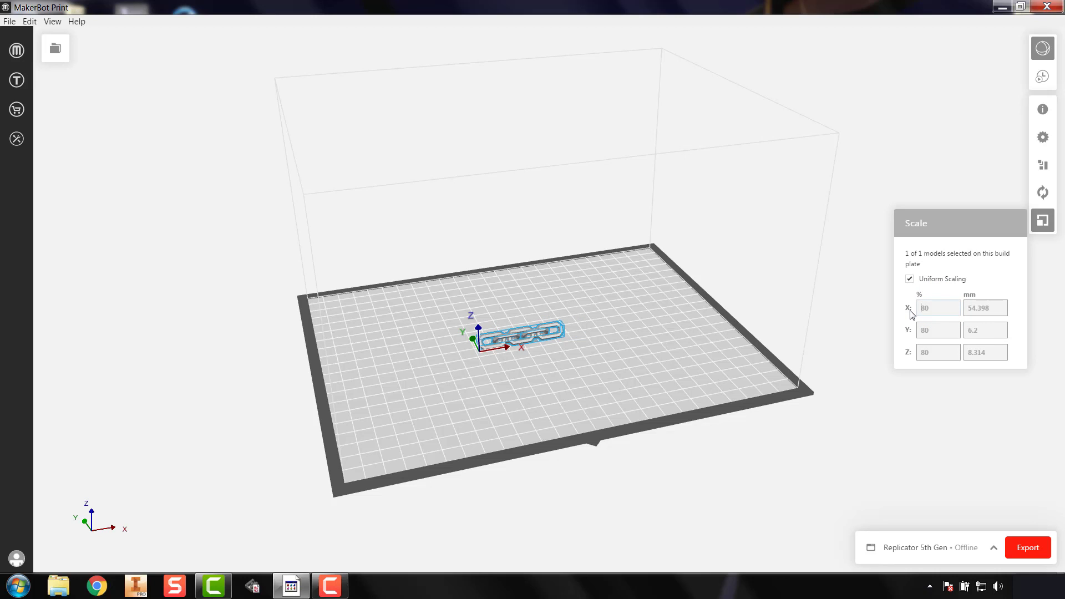
pyautogui.doubleClick(926, 309)
pyautogui.write('100')
pyautogui.press('Return')
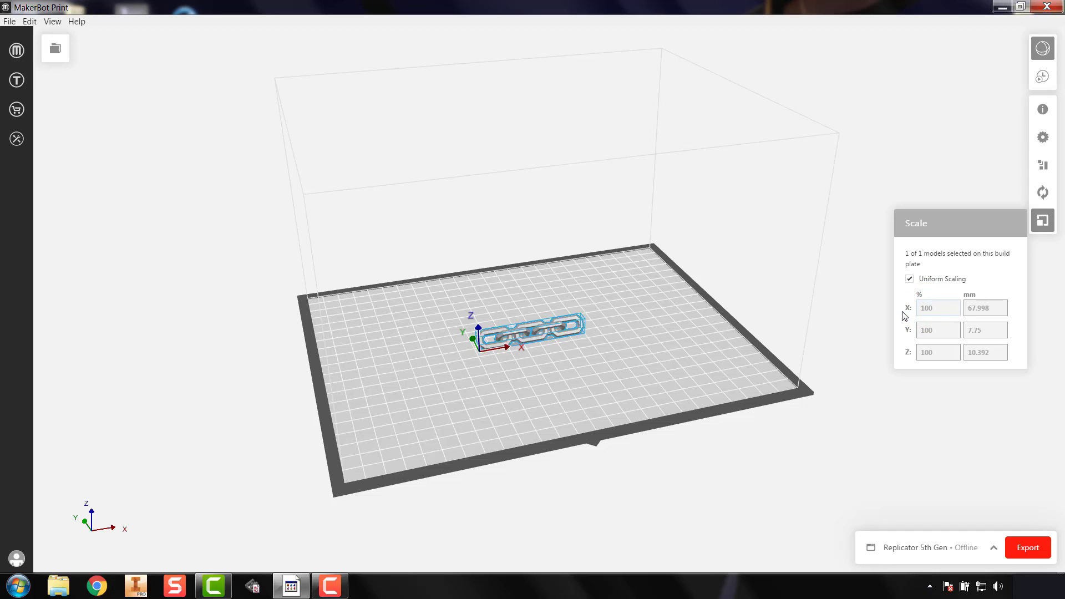
# Turn off Uniform Scaling, scale only the chain's Y dimension to 80%, restore it to 100% and re-enable Uniform Scaling.
pyautogui.click(911, 280)
pyautogui.click(935, 329)
pyautogui.write('80')
pyautogui.press('Return')
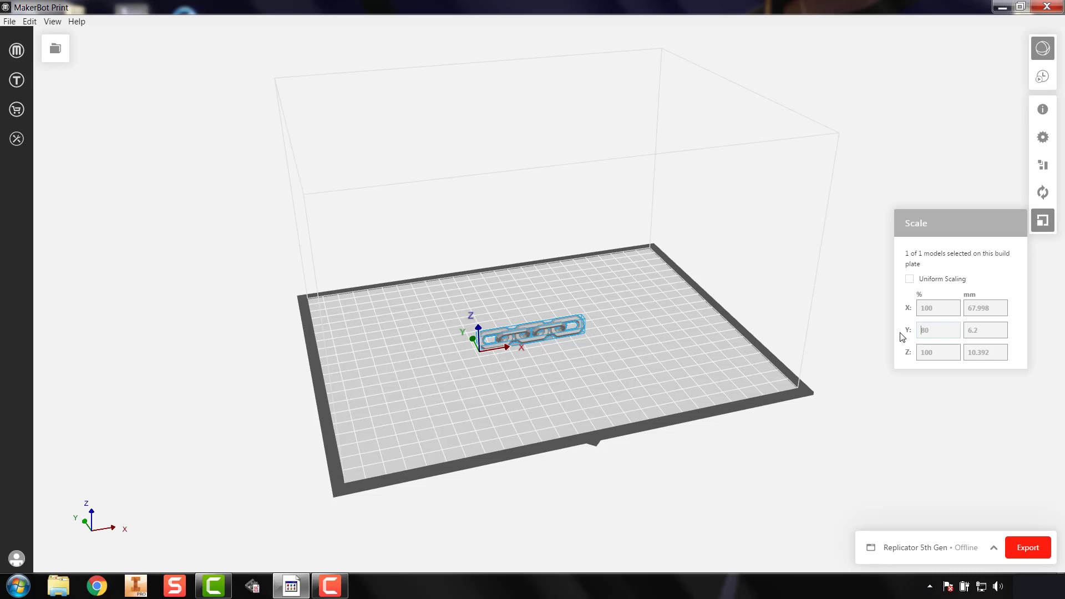
pyautogui.write('100')
pyautogui.press('Return')
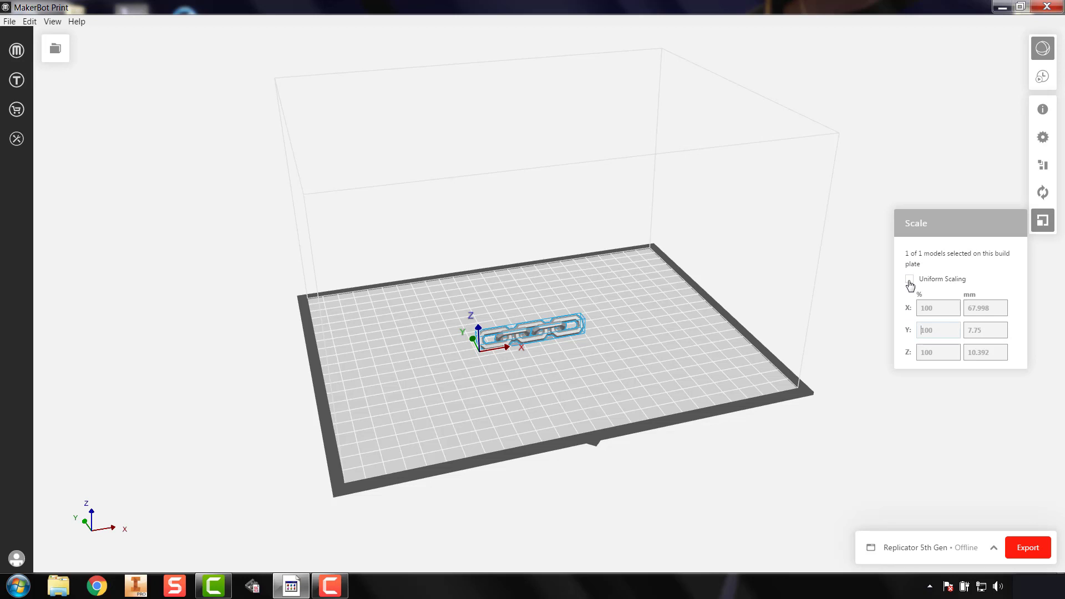
pyautogui.click(909, 281)
# Display the Arrange options and shift the chain slightly by hand near the center of the build plate.
pyautogui.click(1047, 168)
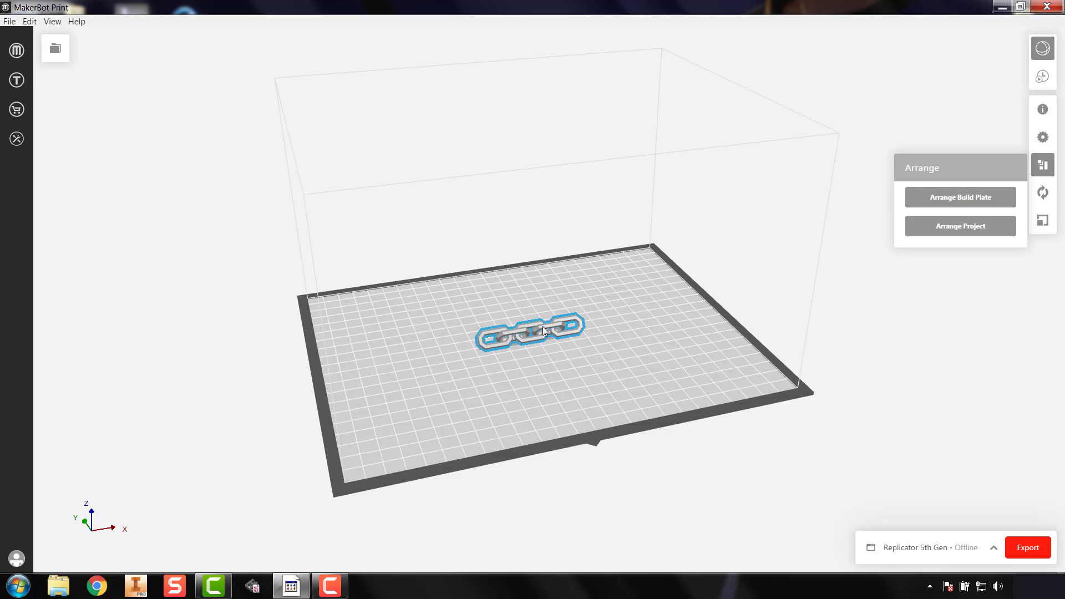
pyautogui.moveTo(543, 330)
pyautogui.mouseDown()
pyautogui.moveTo(508, 336)
pyautogui.moveTo(488, 302)
pyautogui.moveTo(607, 325)
pyautogui.moveTo(466, 392)
pyautogui.moveTo(549, 318)
pyautogui.moveTo(571, 349)
pyautogui.moveTo(499, 340)
pyautogui.moveTo(538, 317)
pyautogui.moveTo(530, 326)
pyautogui.moveTo(541, 330)
pyautogui.mouseUp()
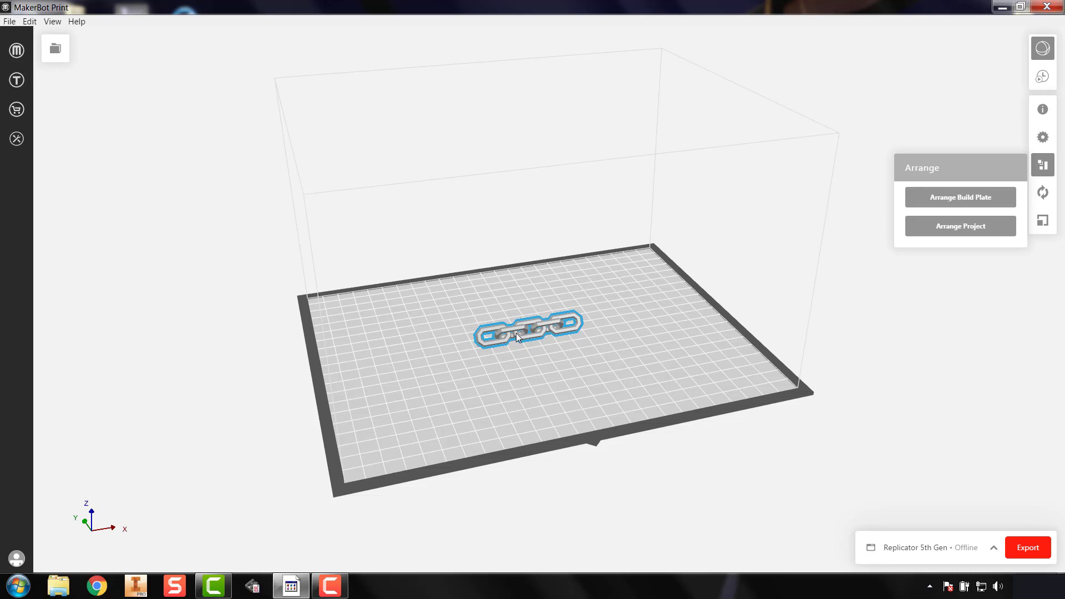
pyautogui.moveTo(525, 329)
pyautogui.mouseDown()
pyautogui.moveTo(528, 266)
pyautogui.moveTo(527, 326)
pyautogui.mouseUp()
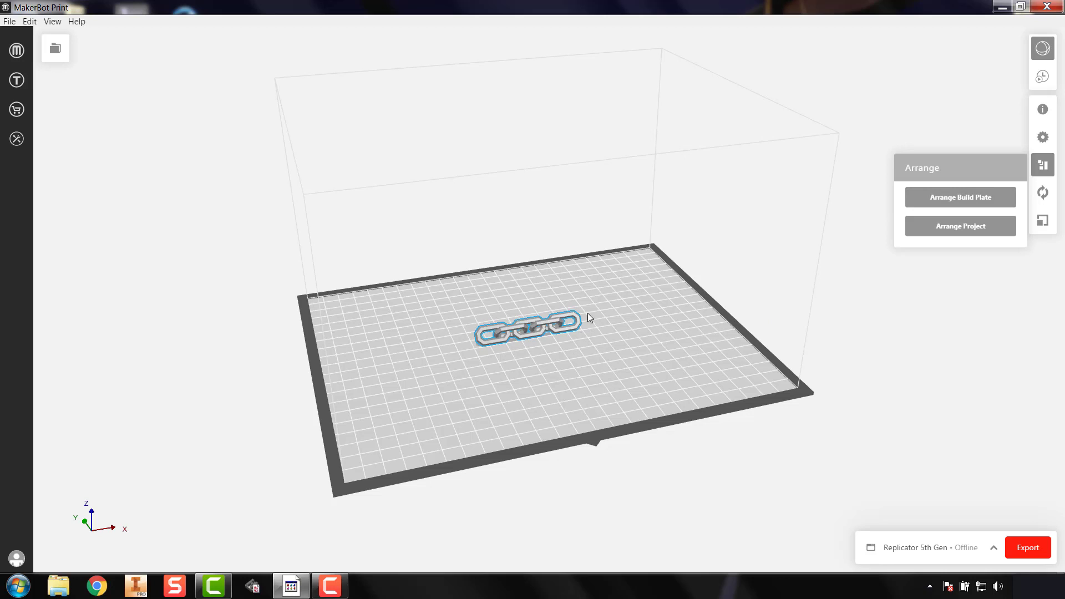
# Accept Balanced as the print mode in the Print Settings and toggle Support on and back off.
pyautogui.click(1043, 138)
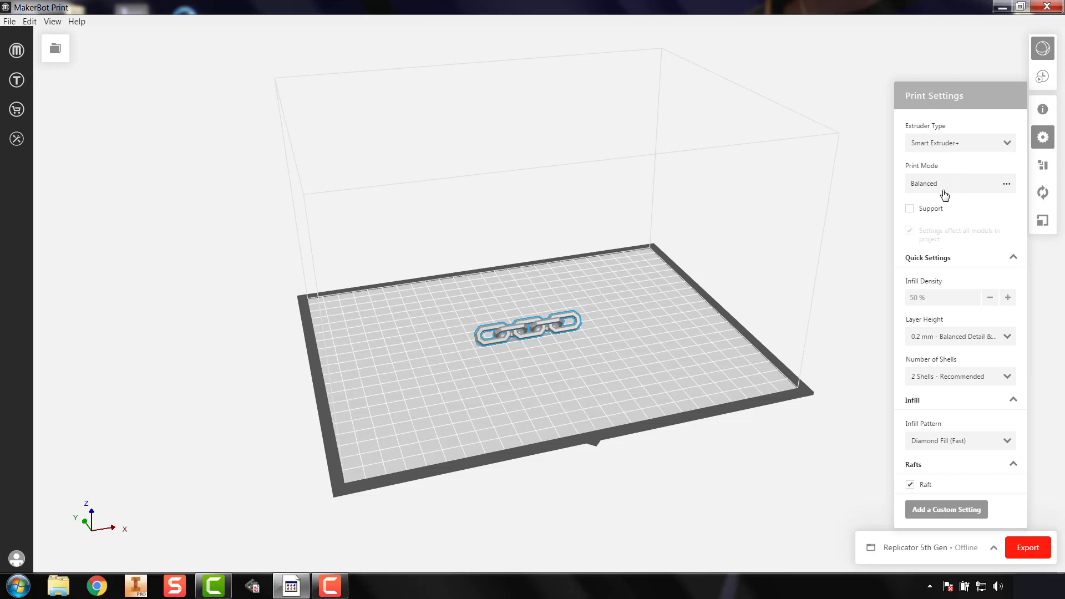
pyautogui.click(982, 186)
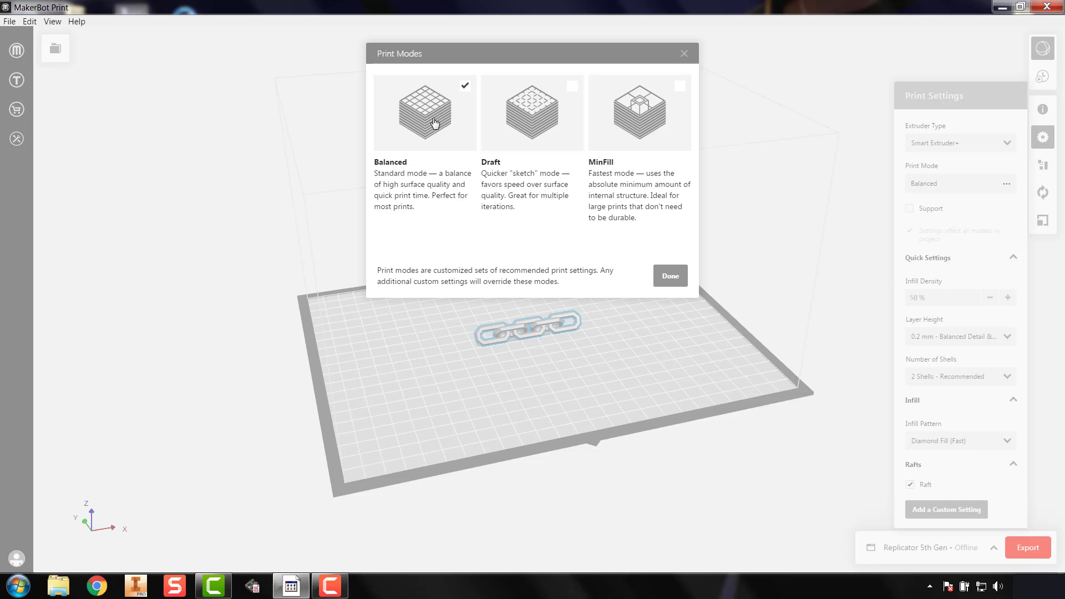
pyautogui.click(673, 280)
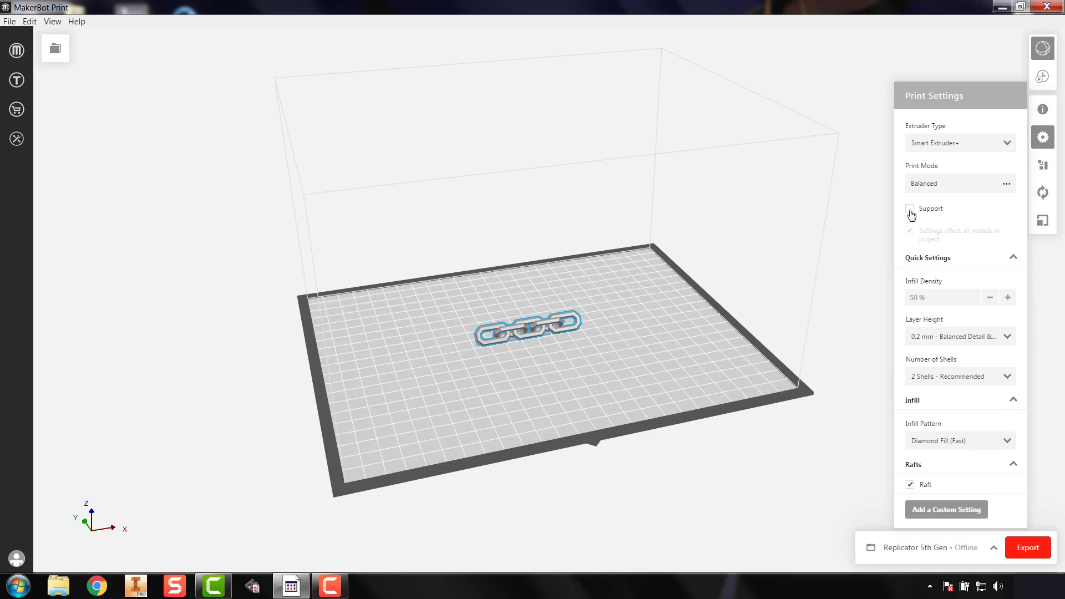
pyautogui.click(910, 210)
pyautogui.click(909, 210)
# Set the infill density to 20% and choose the 0.2 mm Balanced Detail & Speed layer height.
pyautogui.click(933, 298)
pyautogui.write('20')
pyautogui.press('Return')
pyautogui.click(1004, 342)
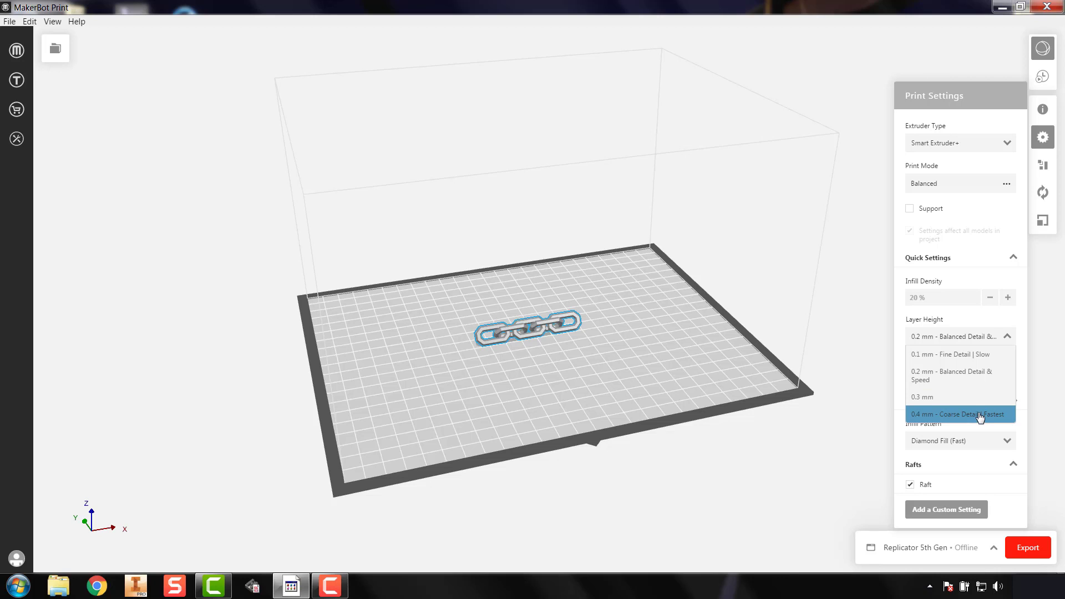
pyautogui.click(965, 380)
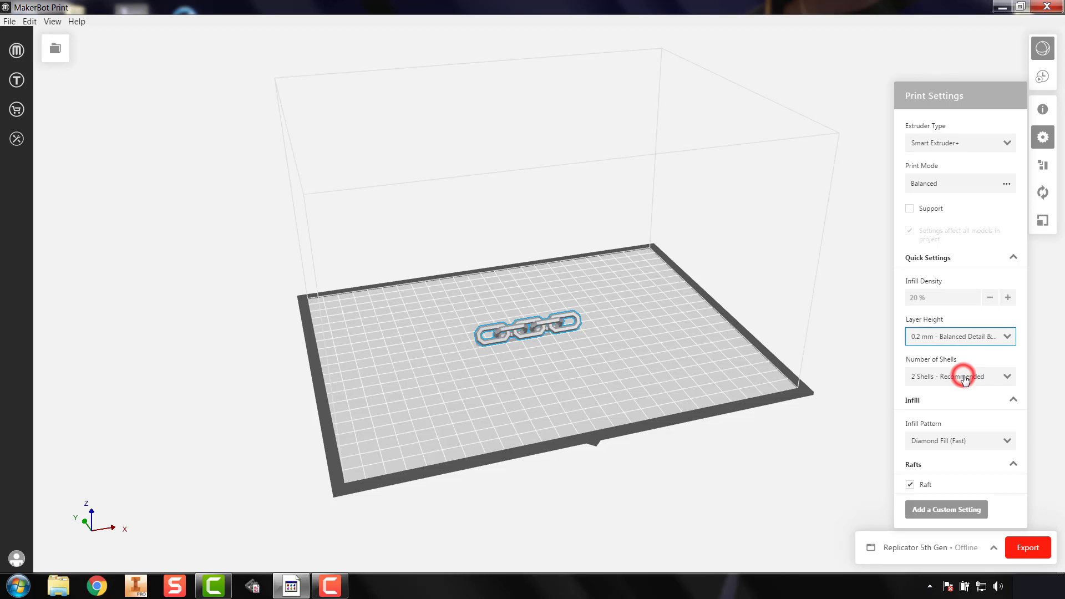
# Choose 2 Shells - Recommended for the number of shells and Diamond Fill (Fast) as the infill pattern.
pyautogui.click(997, 386)
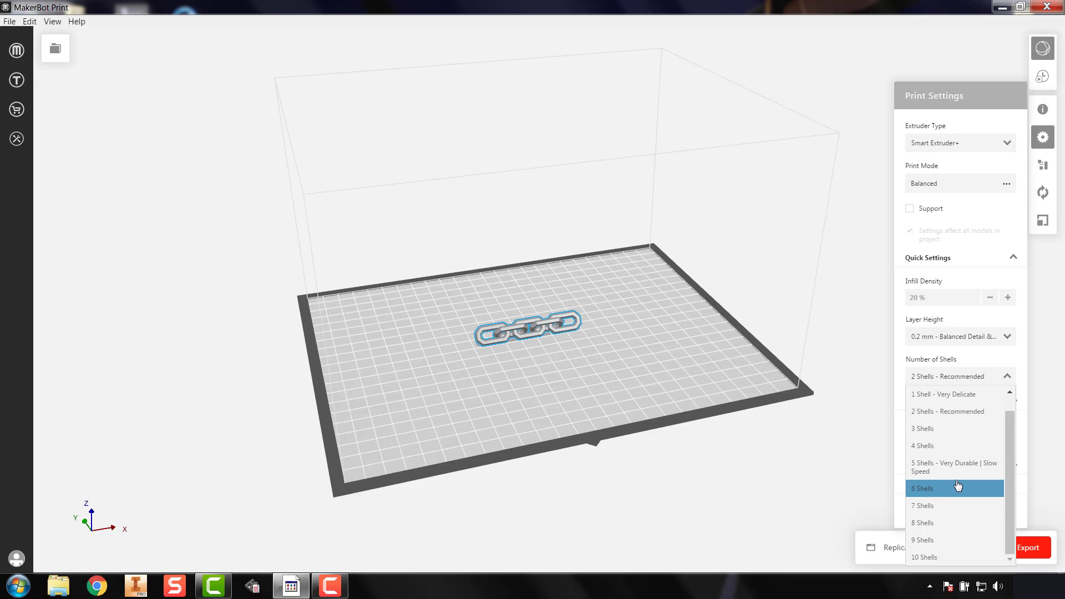
pyautogui.click(969, 415)
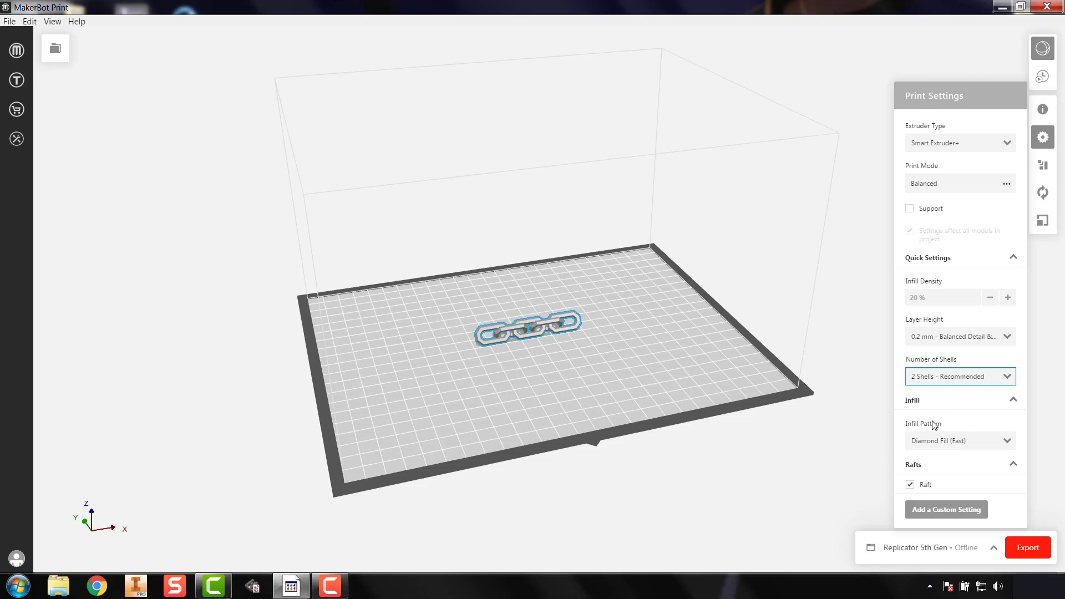
pyautogui.click(1007, 441)
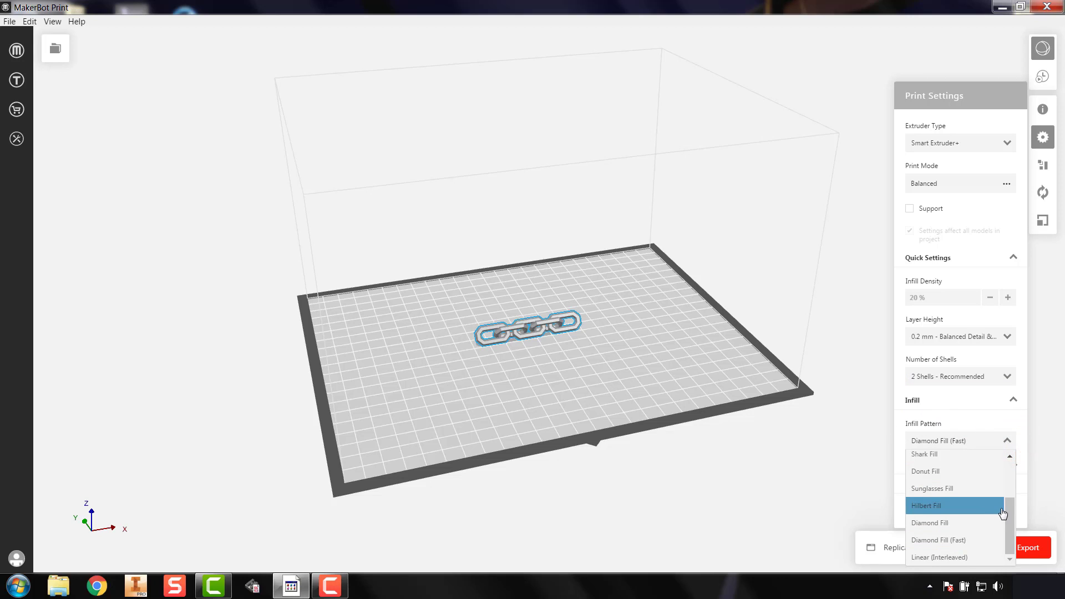
pyautogui.moveTo(1009, 511)
pyautogui.mouseDown()
pyautogui.moveTo(1017, 482)
pyautogui.moveTo(1006, 523)
pyautogui.mouseUp()
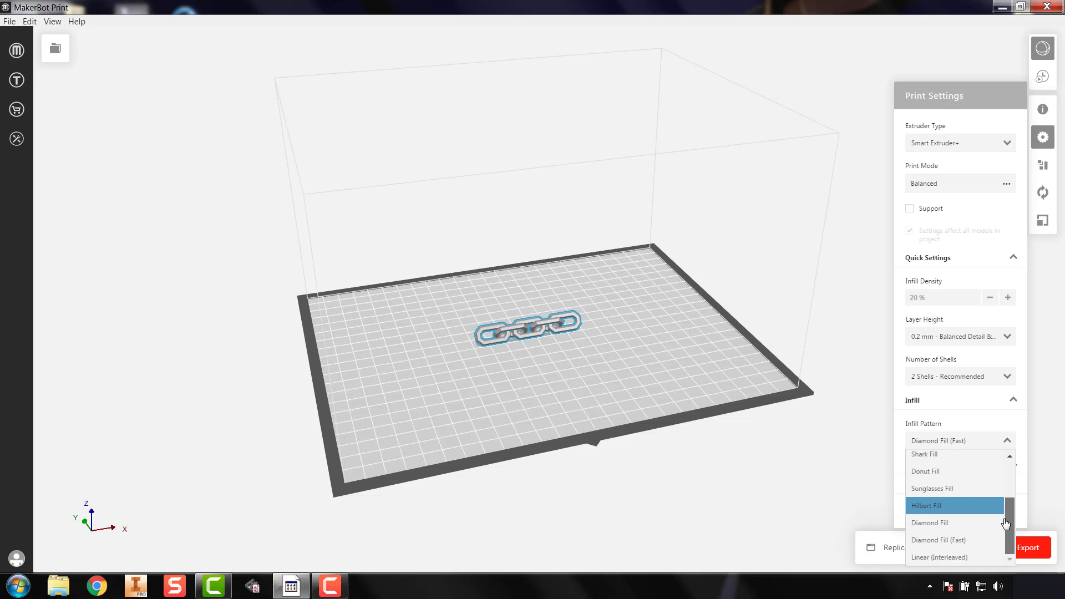
pyautogui.click(937, 541)
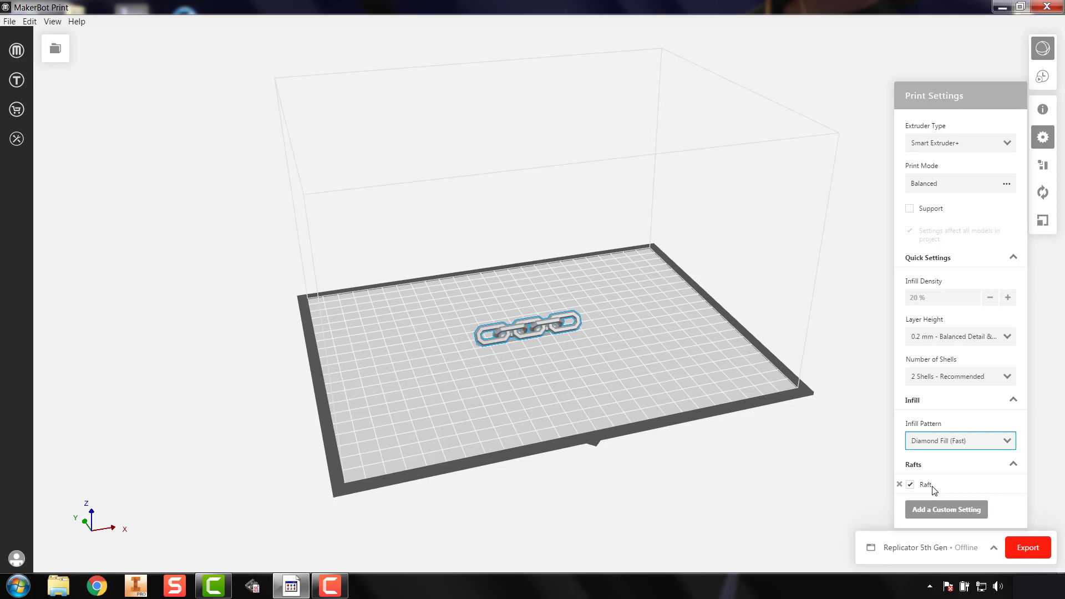
# Review the custom options in the Advanced Print Settings and close the dialog.
pyautogui.click(951, 511)
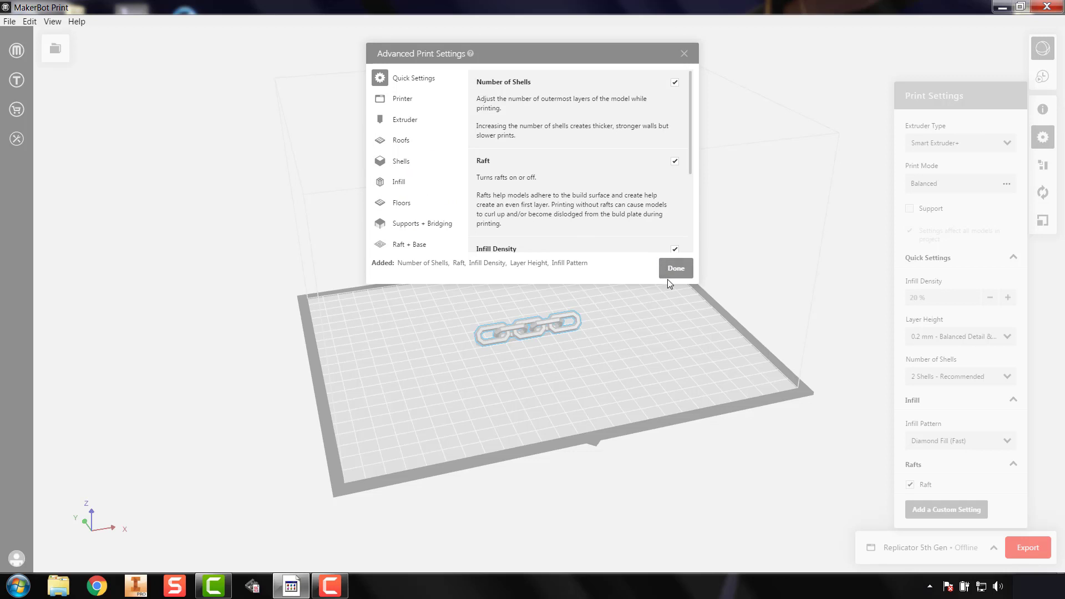
pyautogui.click(690, 270)
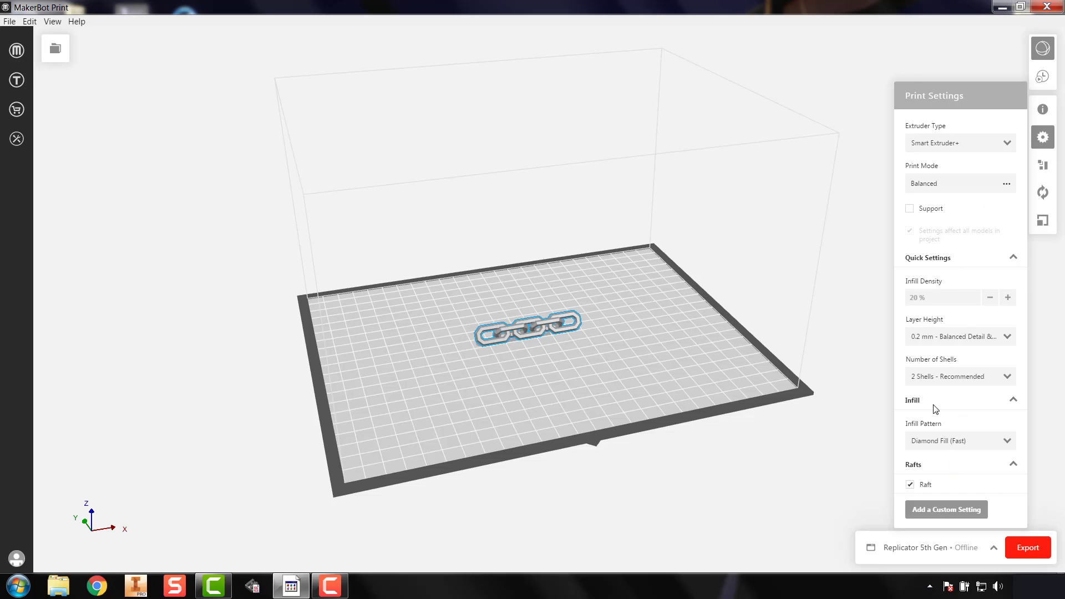
# Generate the print preview of the chain and examine its sliced layers and raft up close from several angles.
pyautogui.click(1043, 77)
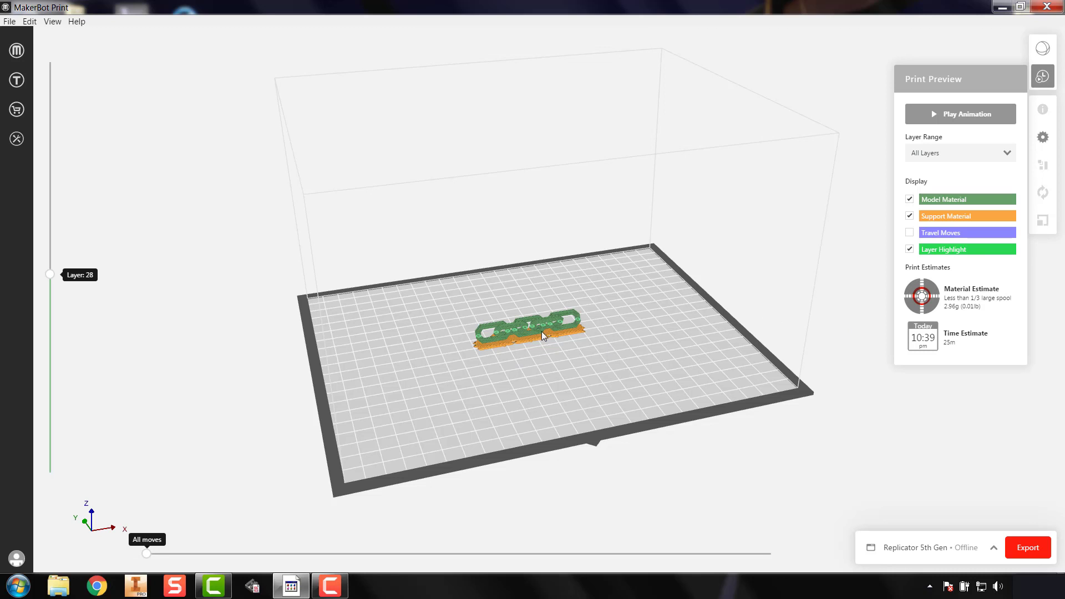
pyautogui.scroll(-1, 526, 329)
pyautogui.scroll(6, 525, 331)
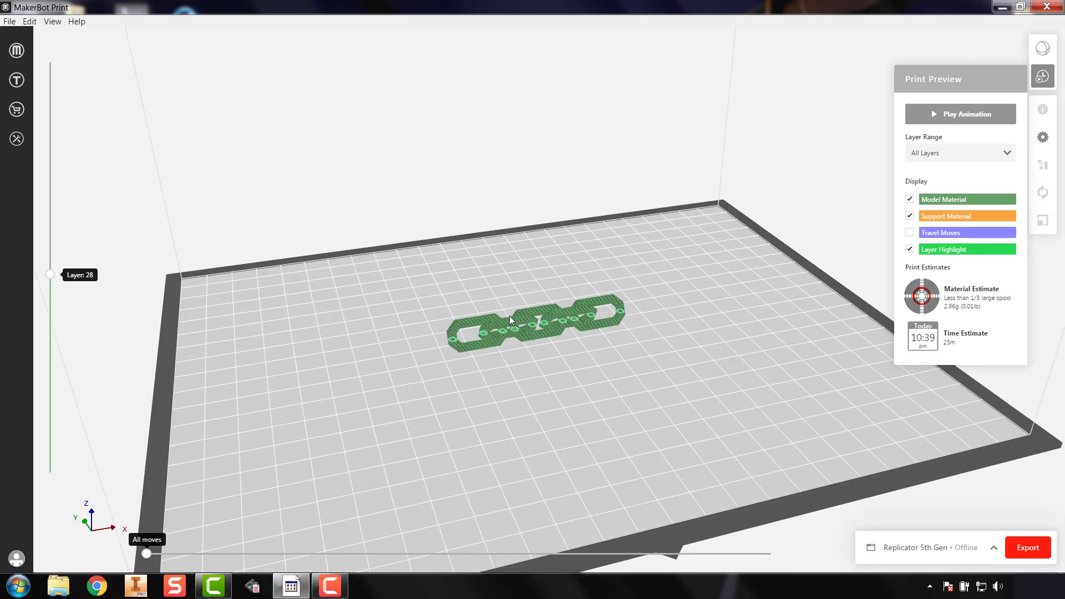
pyautogui.scroll(8, 508, 316)
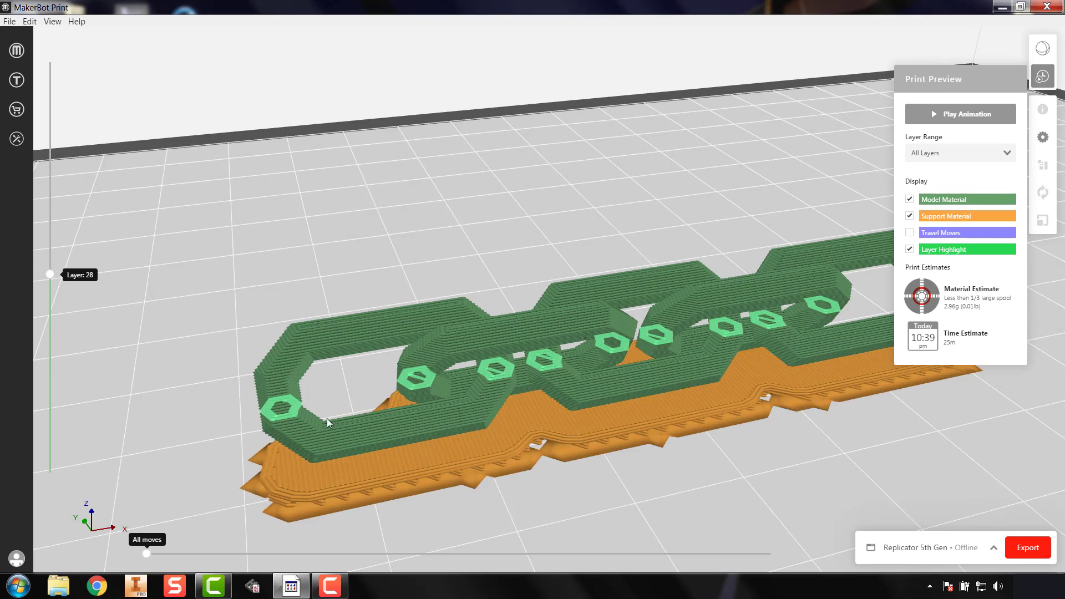
pyautogui.moveTo(563, 321); pyautogui.dragTo(634, 313)
pyautogui.scroll(2, 633, 314)
pyautogui.scroll(3, 444, 332)
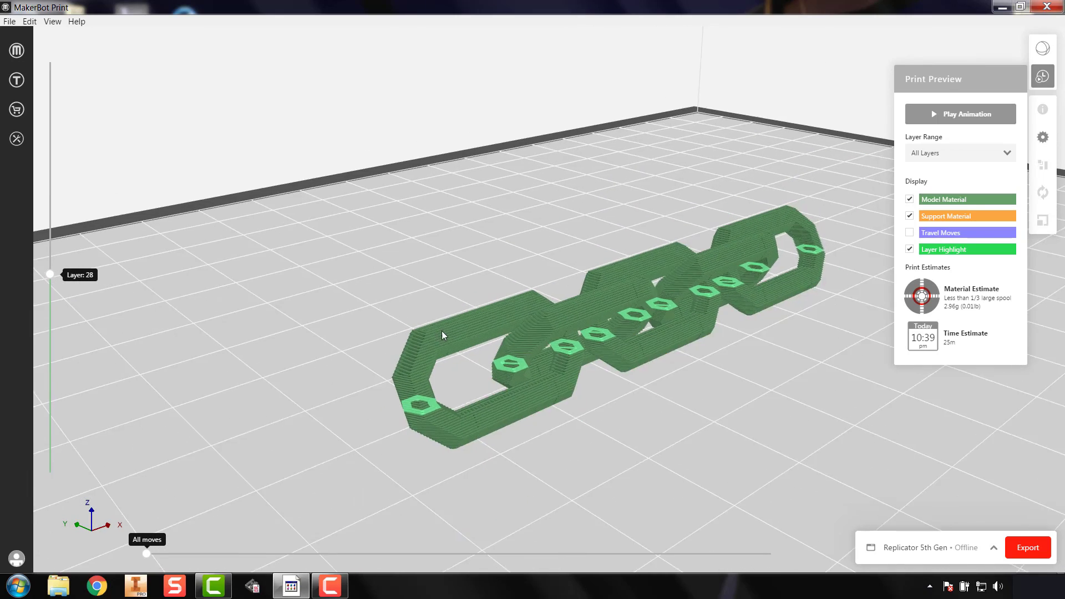
pyautogui.scroll(5, 463, 337)
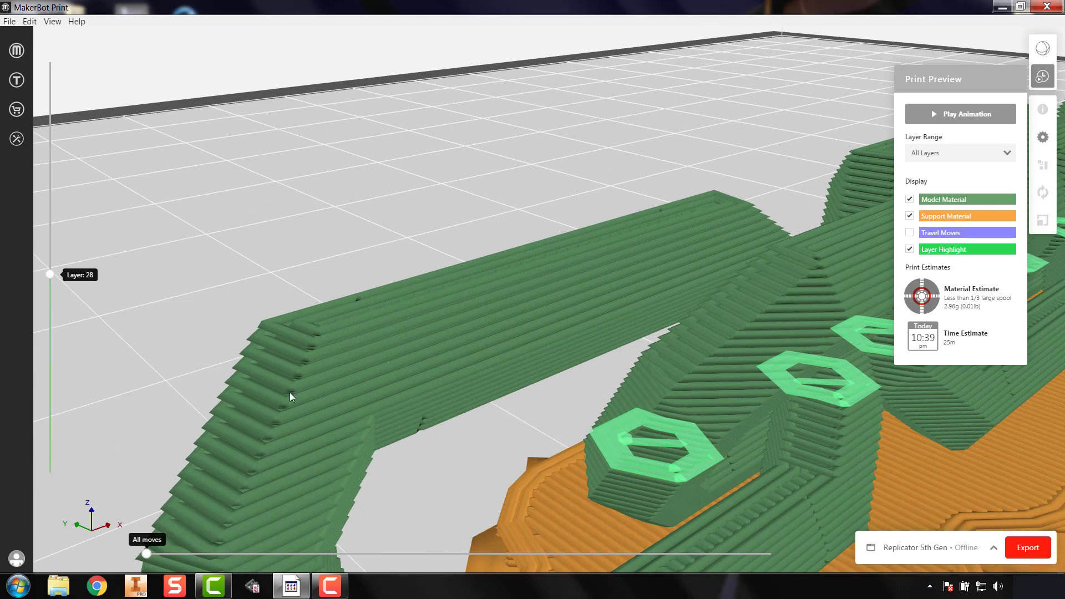
pyautogui.scroll(-3, 484, 450)
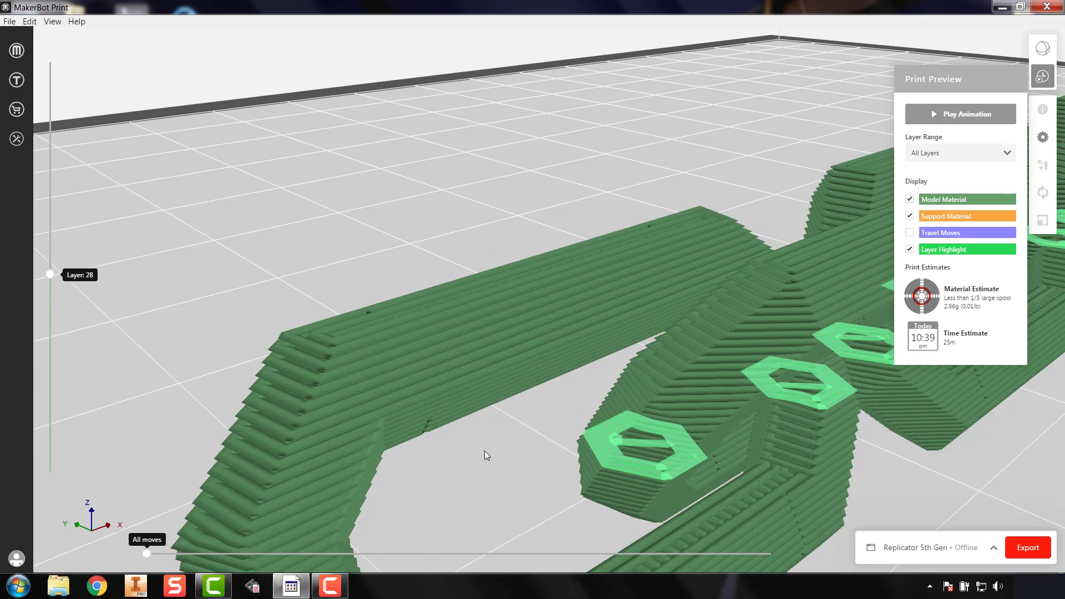
pyautogui.scroll(-5, 530, 431)
pyautogui.scroll(-2, 621, 421)
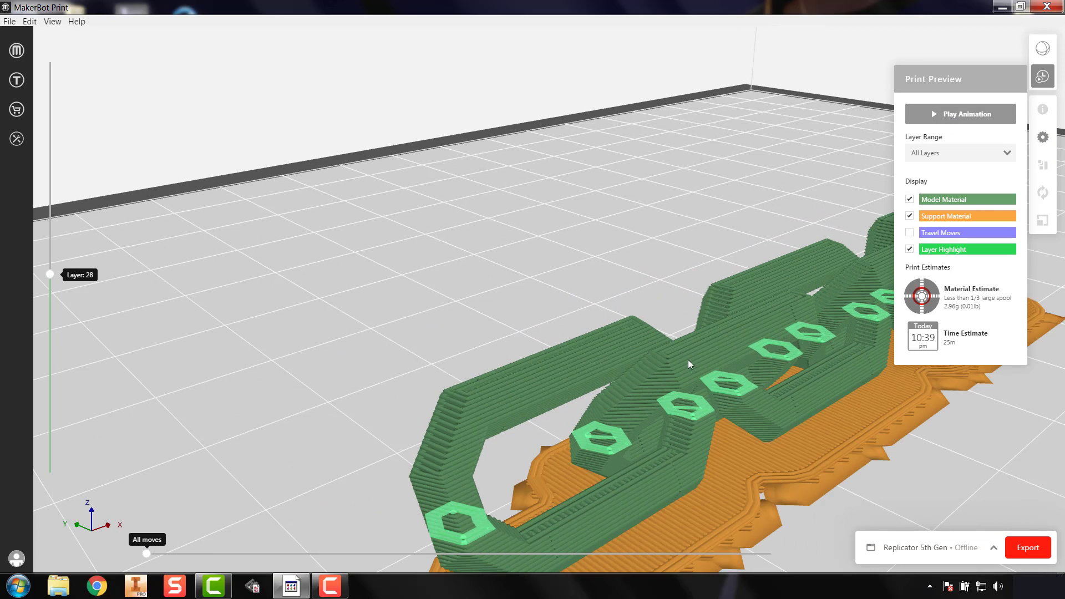
pyautogui.moveTo(690, 356); pyautogui.dragTo(537, 274, button='right')
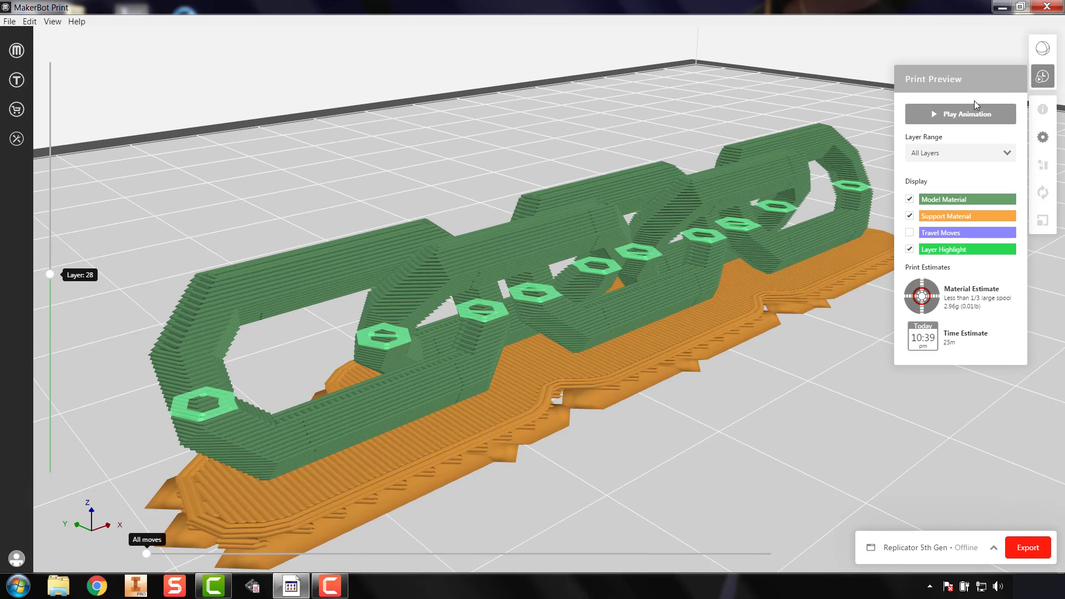
# Play and pause the layer animation, then limit the preview to single layers and step through to layer 57.
pyautogui.click(968, 114)
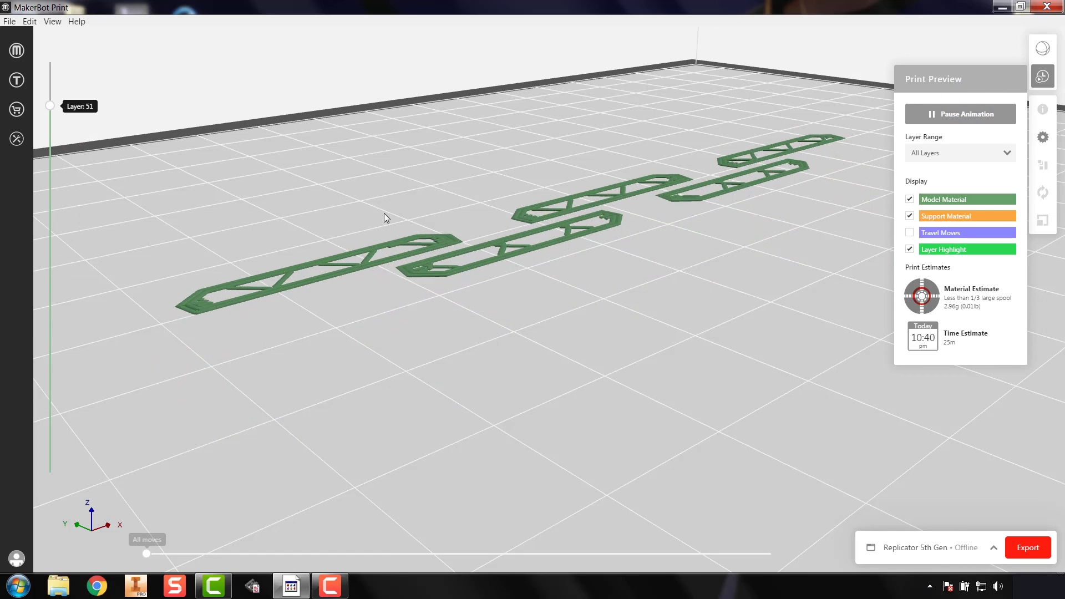
pyautogui.click(965, 111)
pyautogui.click(972, 156)
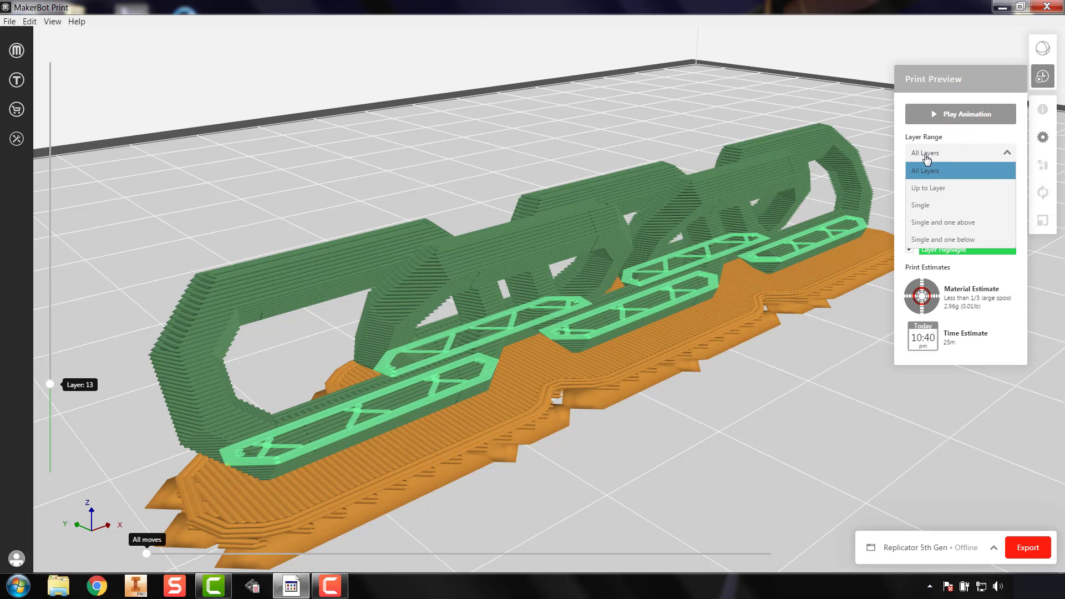
pyautogui.click(947, 207)
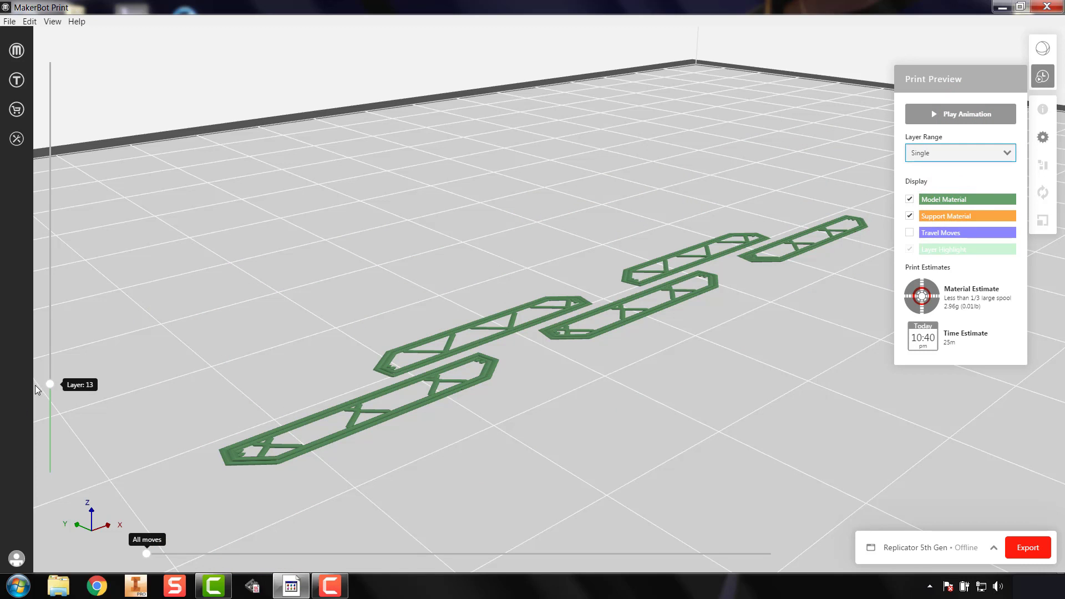
pyautogui.click(50, 383)
pyautogui.moveTo(51, 383); pyautogui.dragTo(34, 68)
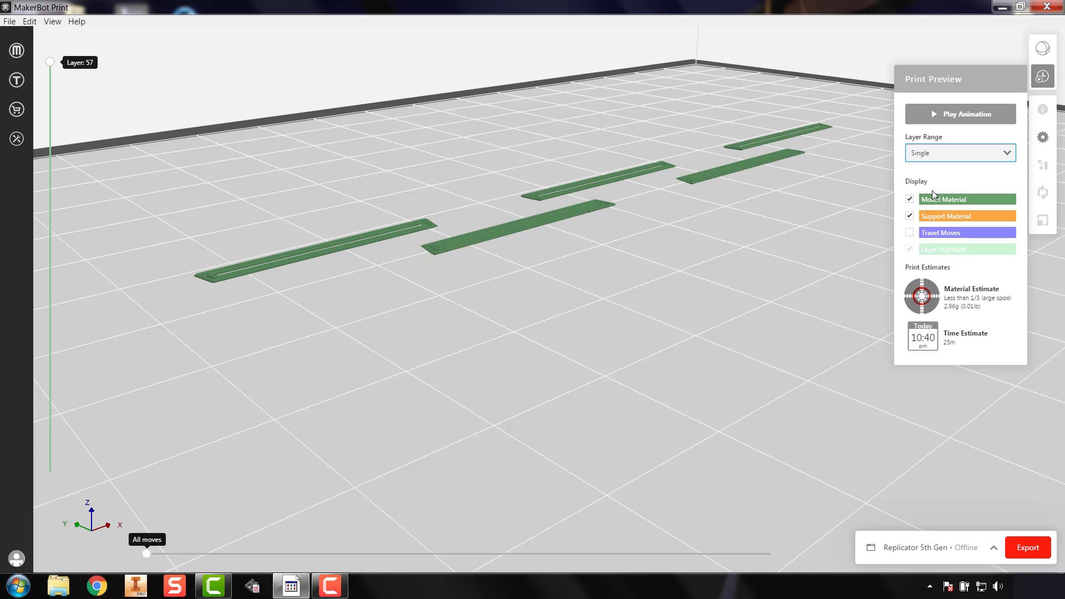
# Watch the animation with single layers displayed, pause it and restore the layer range to All Layers.
pyautogui.click(950, 114)
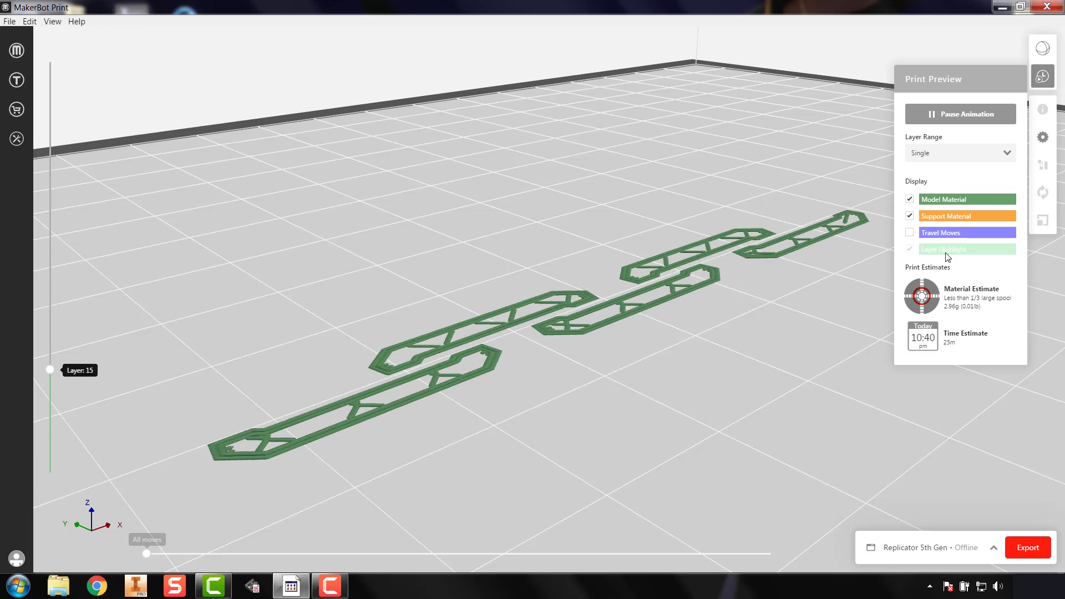
pyautogui.click(951, 113)
pyautogui.click(966, 152)
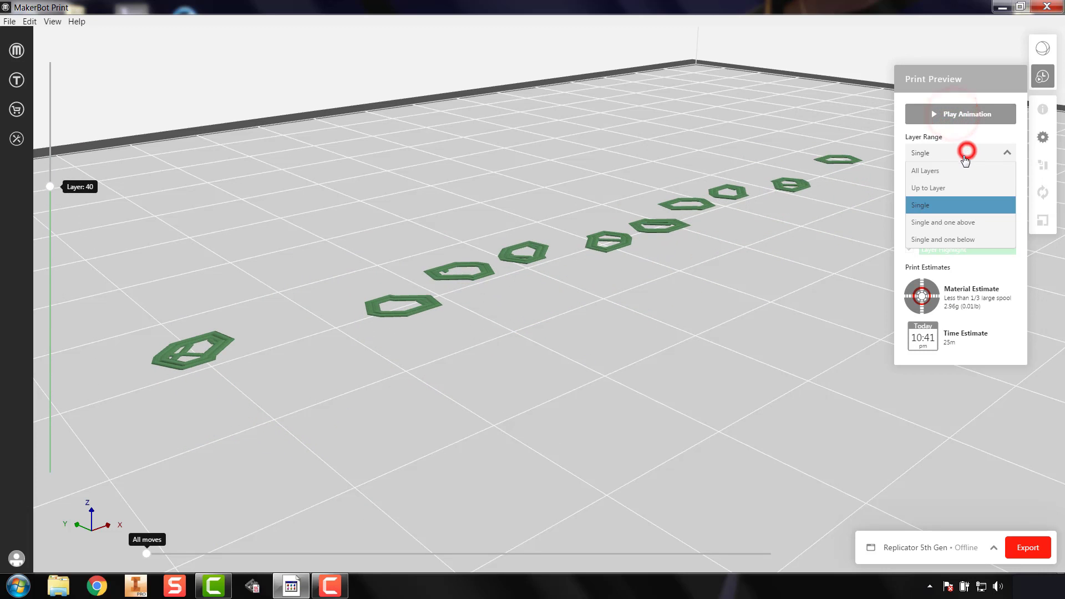
pyautogui.click(938, 170)
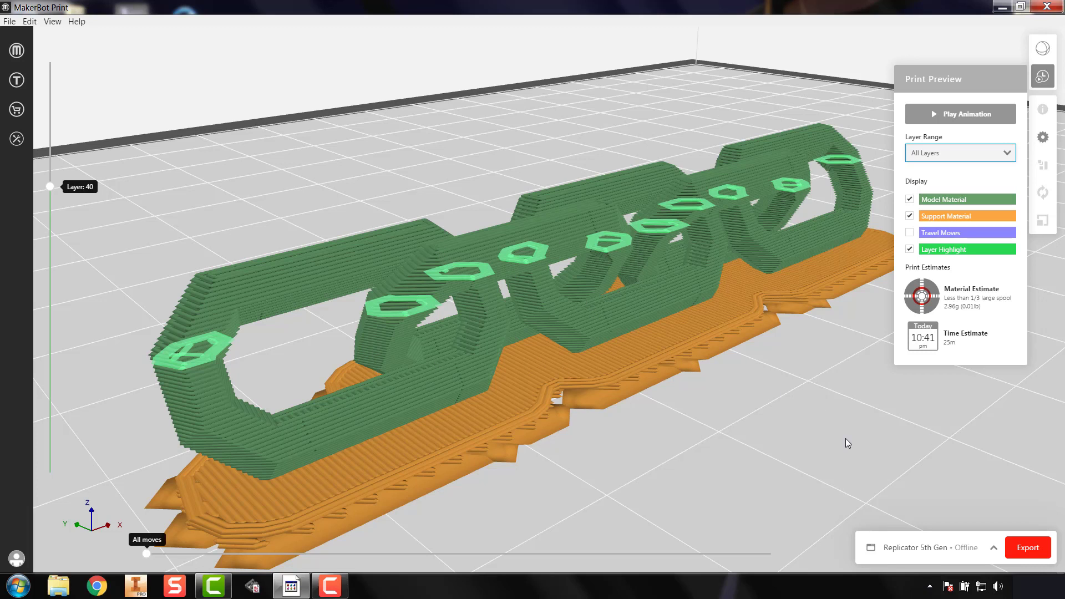
# Review the list of available printers, close it and look at the whole build plate.
pyautogui.click(993, 552)
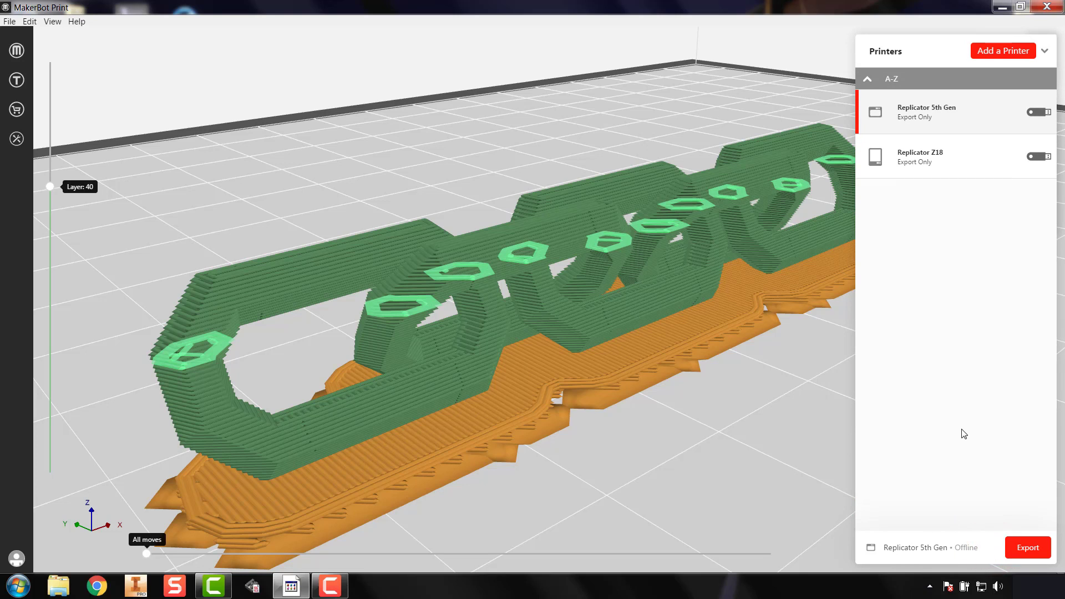
pyautogui.moveTo(977, 138)
pyautogui.click(510, 145)
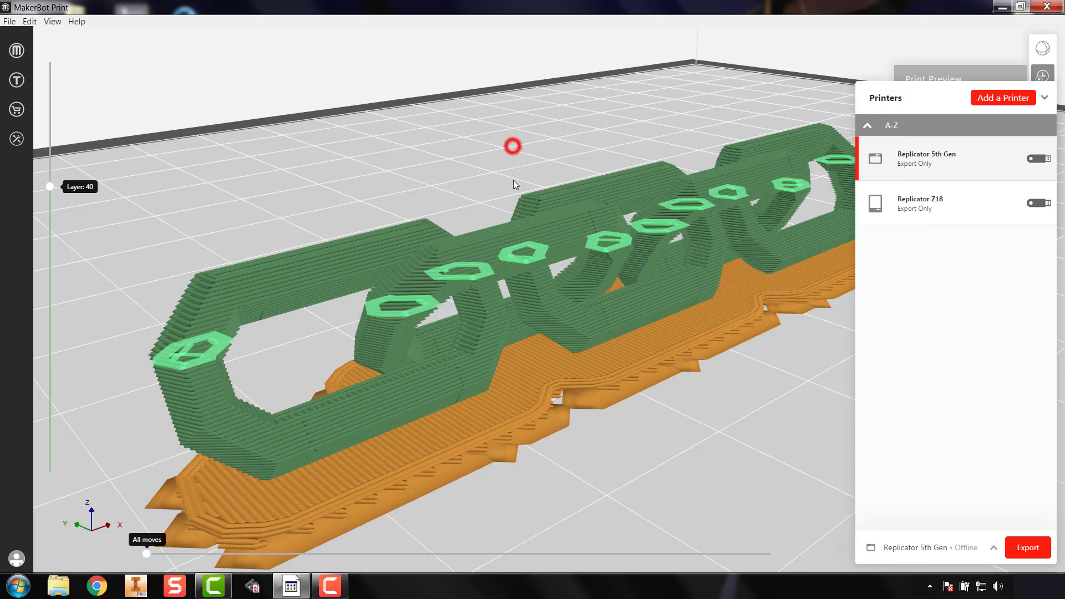
pyautogui.scroll(-5, 508, 150)
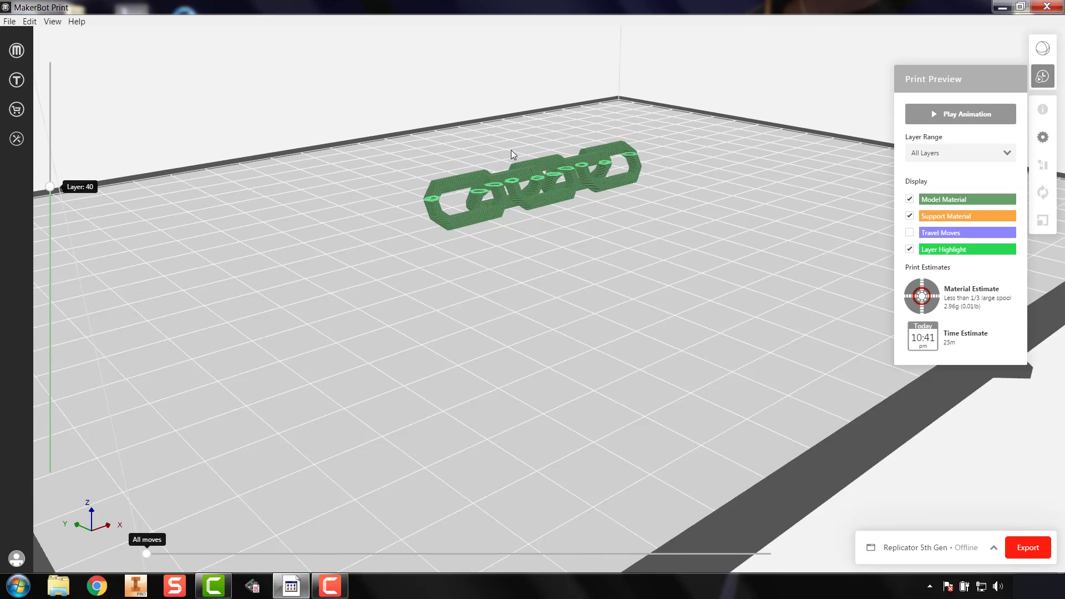
pyautogui.moveTo(549, 218)
pyautogui.mouseDown()
pyautogui.moveTo(537, 248)
pyautogui.moveTo(534, 217)
pyautogui.mouseUp()
pyautogui.scroll(3, 537, 249)
pyautogui.scroll(-5, 544, 233)
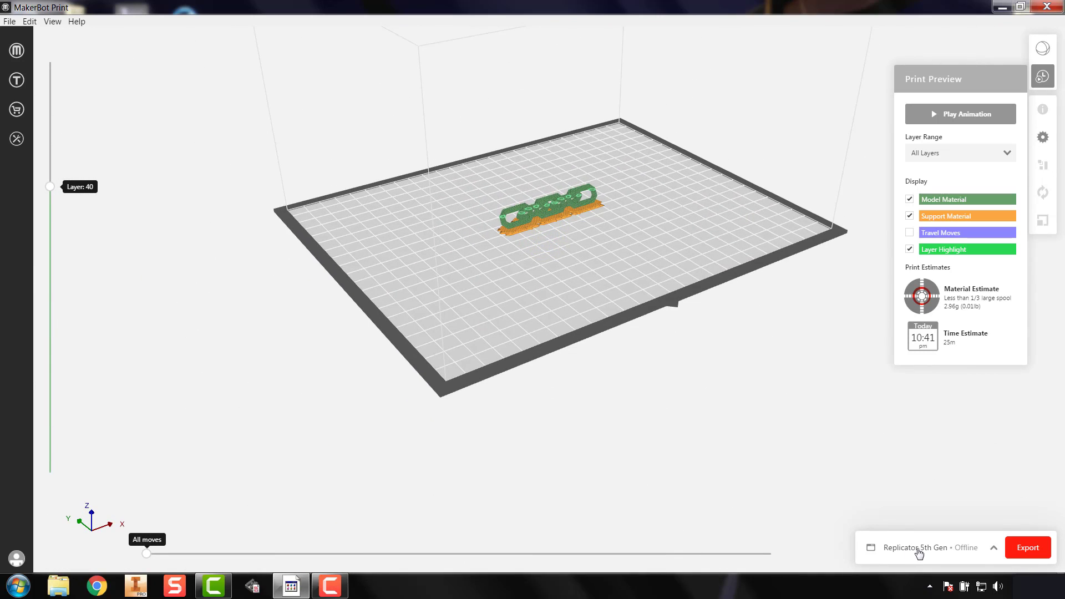
# Switch the target printer to the Replicator Z18 and back to the Replicator 5th Gen, and close the printer list.
pyautogui.click(999, 548)
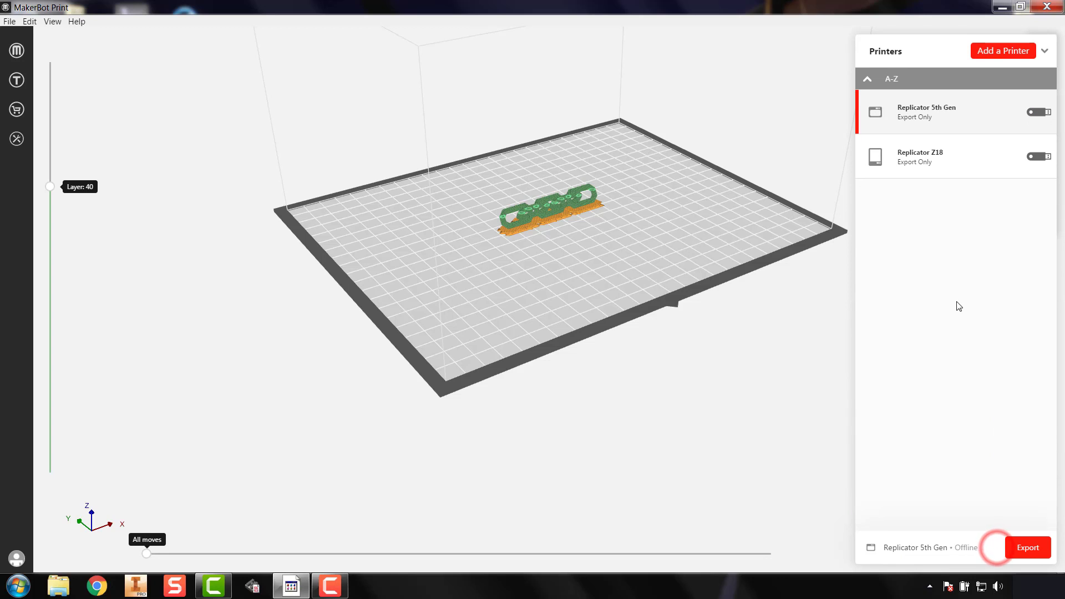
pyautogui.moveTo(947, 164)
pyautogui.click(1036, 160)
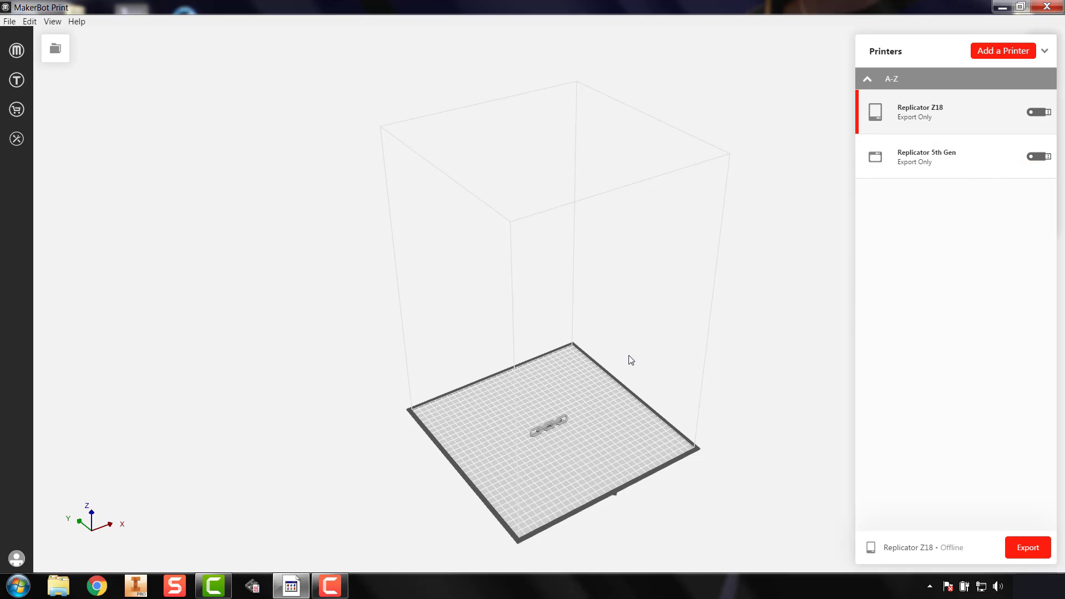
pyautogui.moveTo(943, 157)
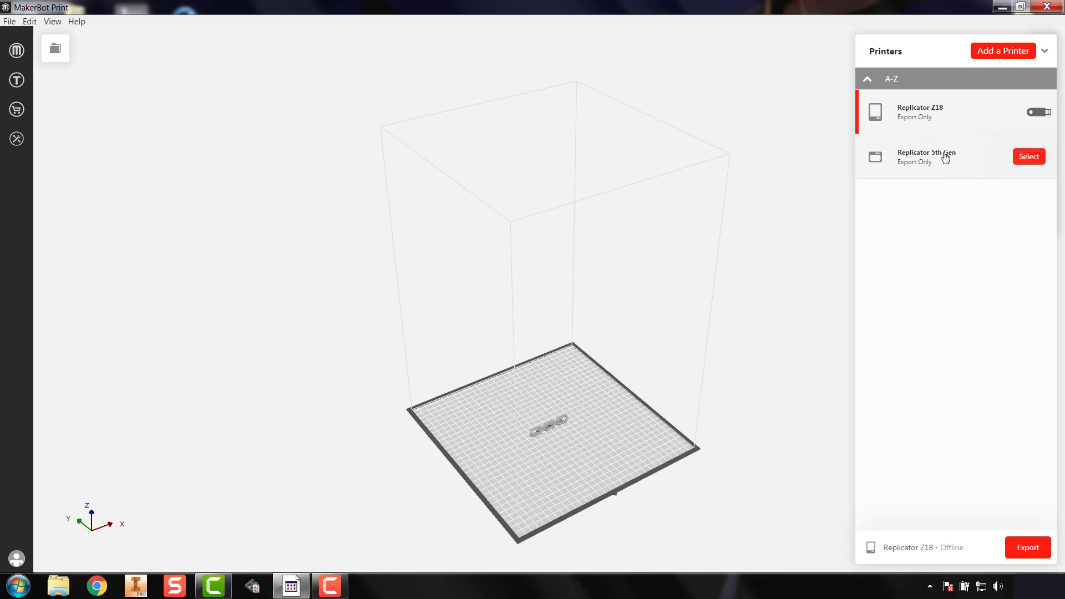
pyautogui.click(1029, 159)
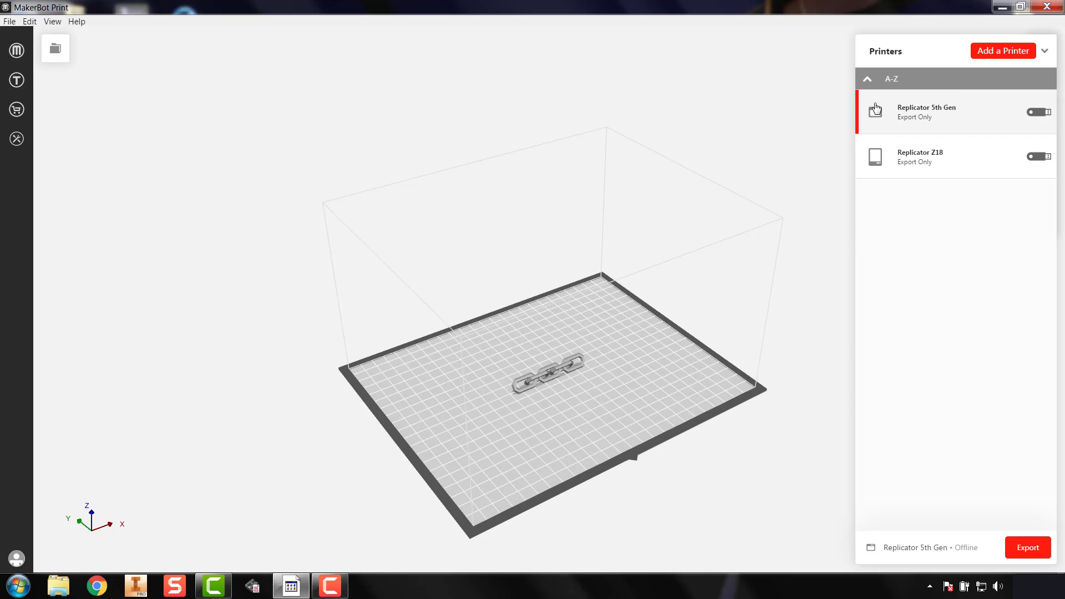
pyautogui.click(1045, 50)
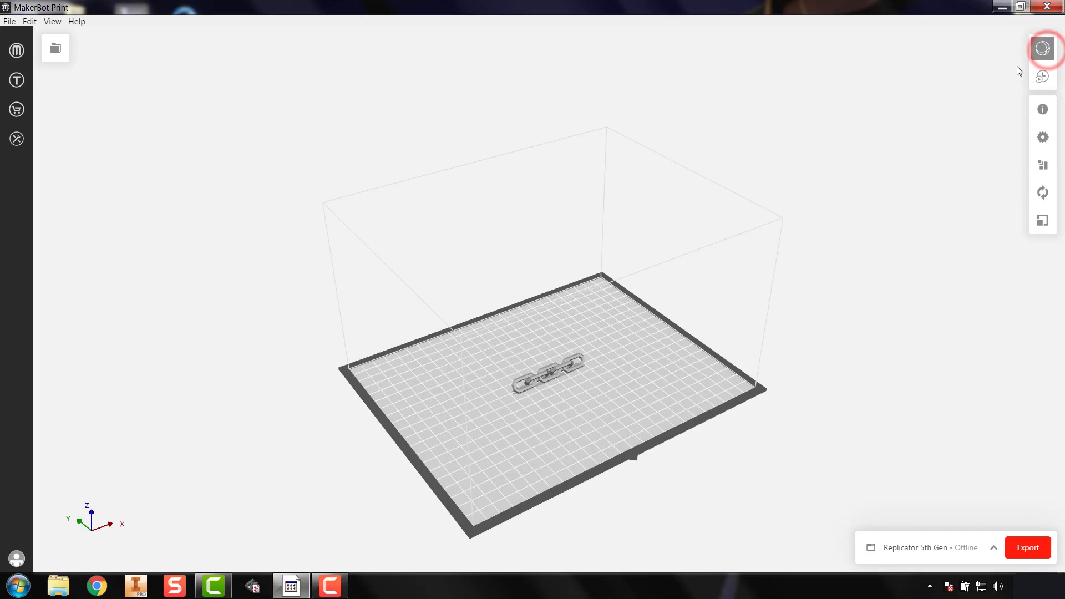
# Regenerate the print preview for the Replicator 5th Gen and play the layer animation.
pyautogui.click(1039, 78)
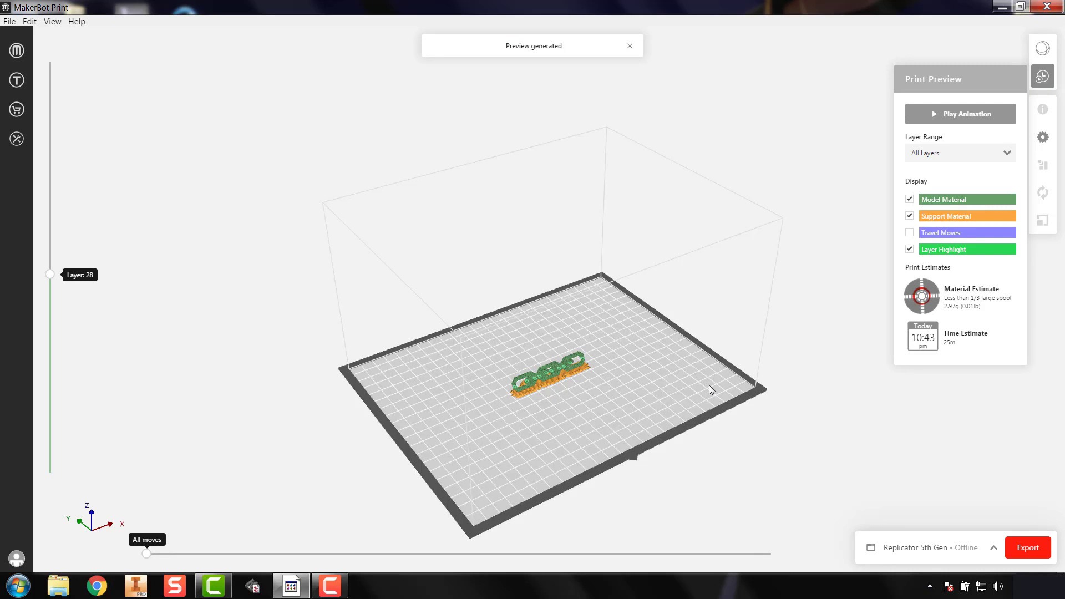
pyautogui.scroll(6, 551, 376)
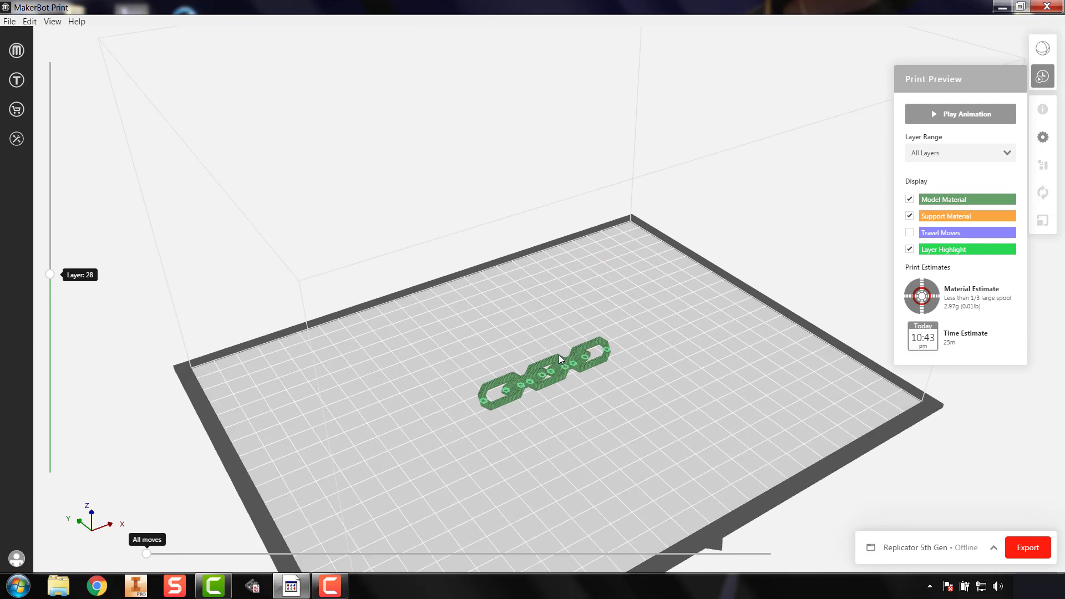
pyautogui.click(979, 113)
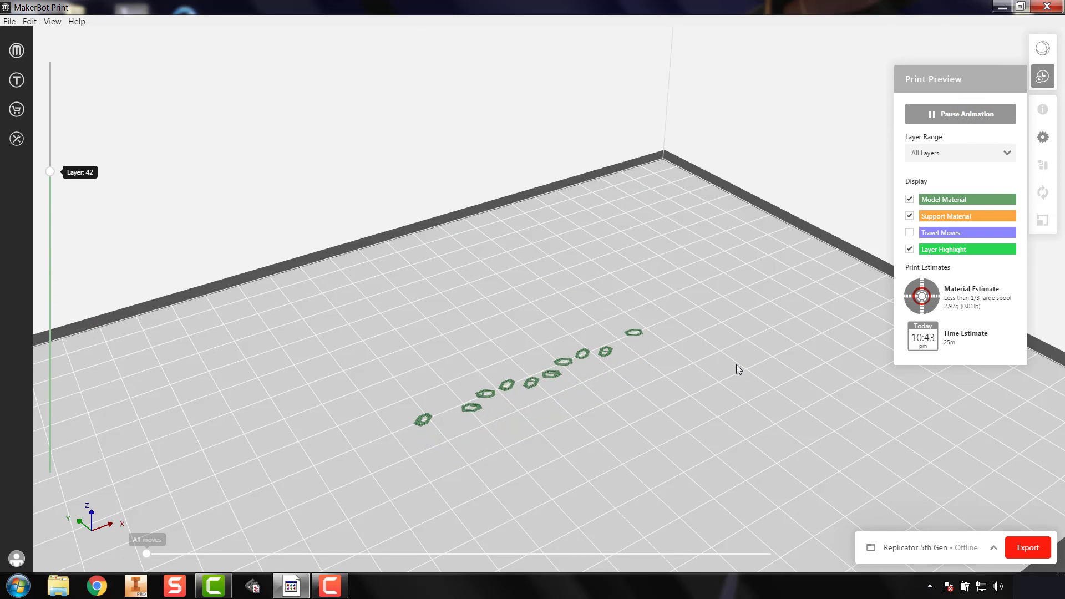
# Export the print file as Chain Link in Makerbot format to the Makerbot Print folder inside Software Samples.
pyautogui.click(1028, 548)
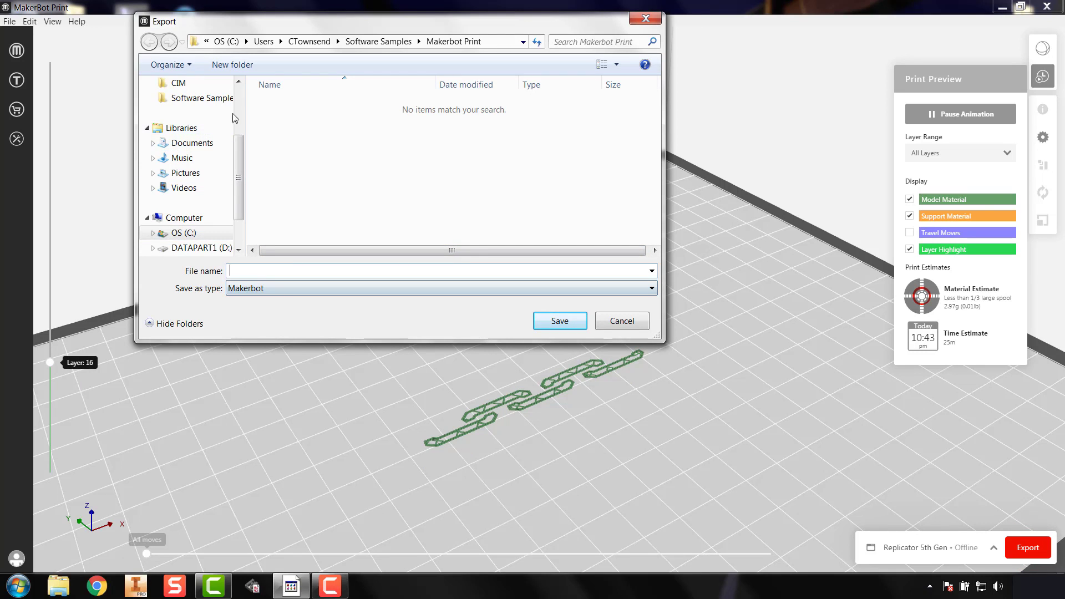
pyautogui.moveTo(240, 149); pyautogui.dragTo(238, 143)
pyautogui.click(212, 113)
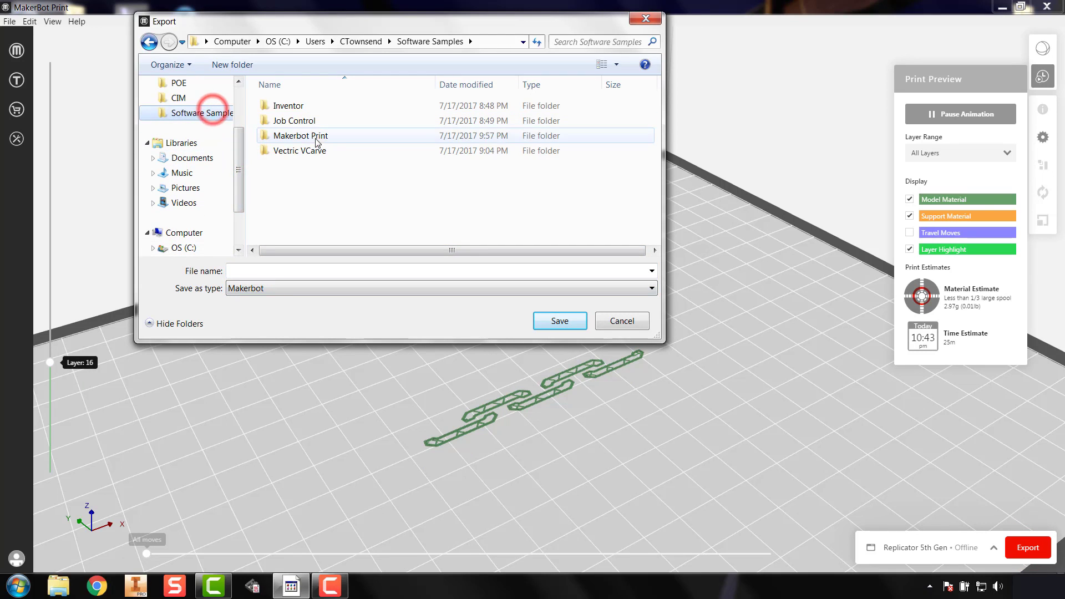
pyautogui.doubleClick(302, 136)
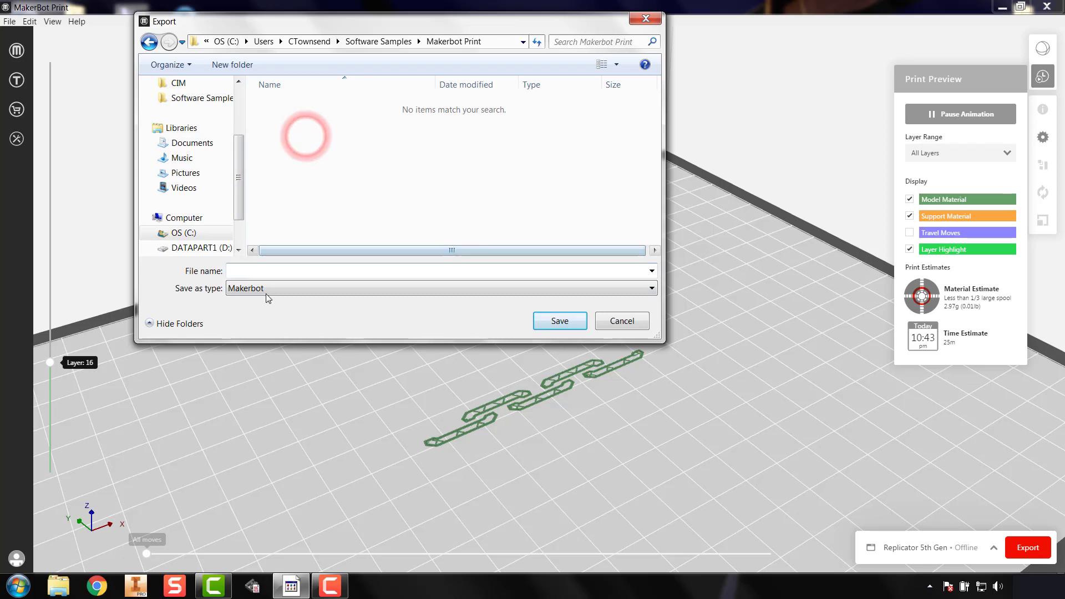
pyautogui.click(261, 268)
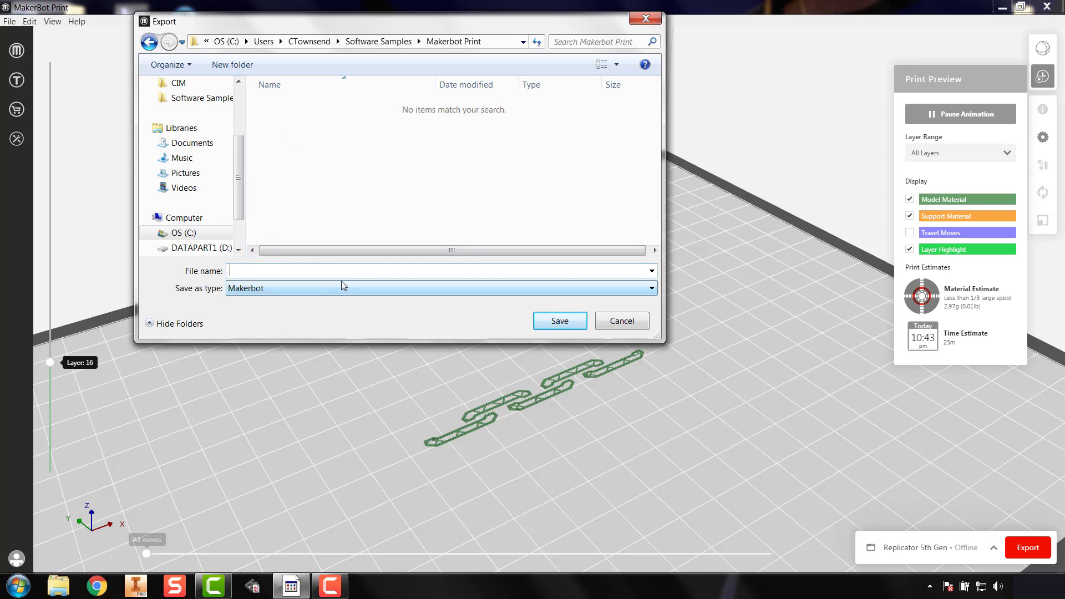
pyautogui.write('Chain Link')
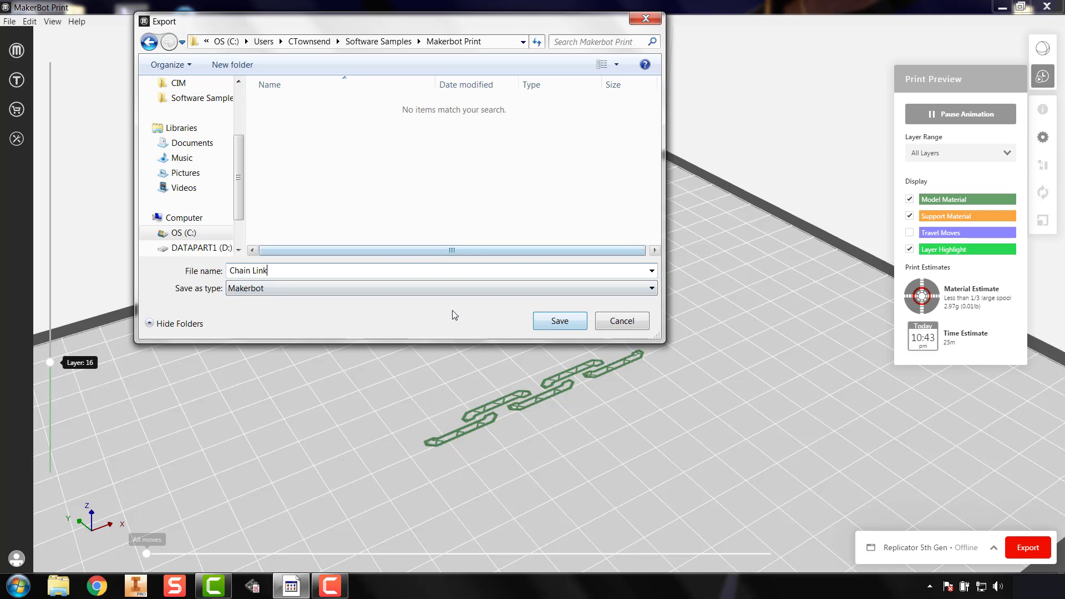
pyautogui.click(550, 322)
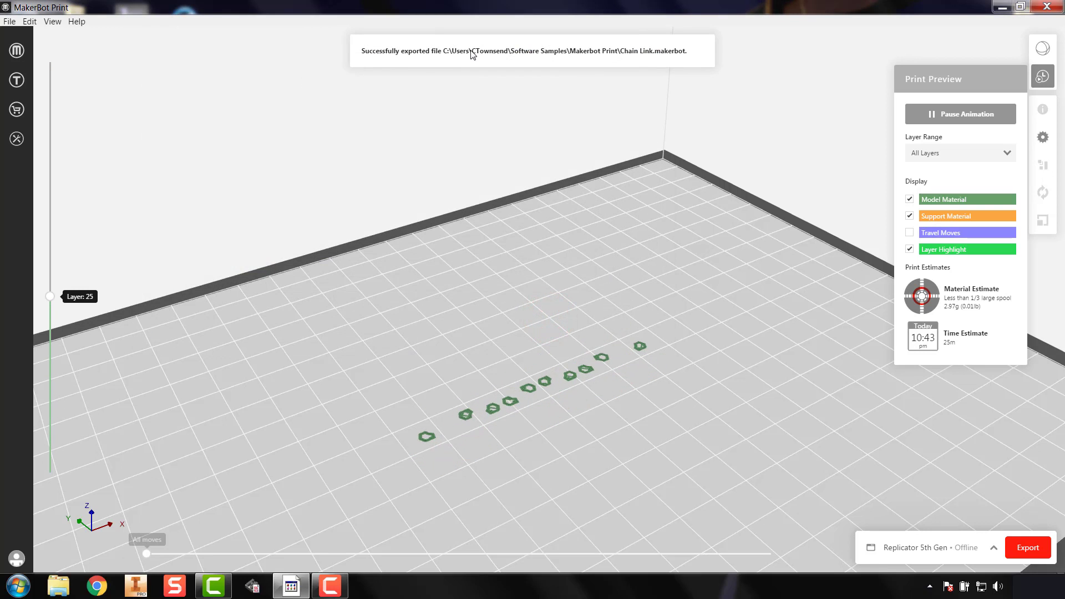
# Stop the layer animation and return from the print preview to the solid model view.
pyautogui.click(949, 114)
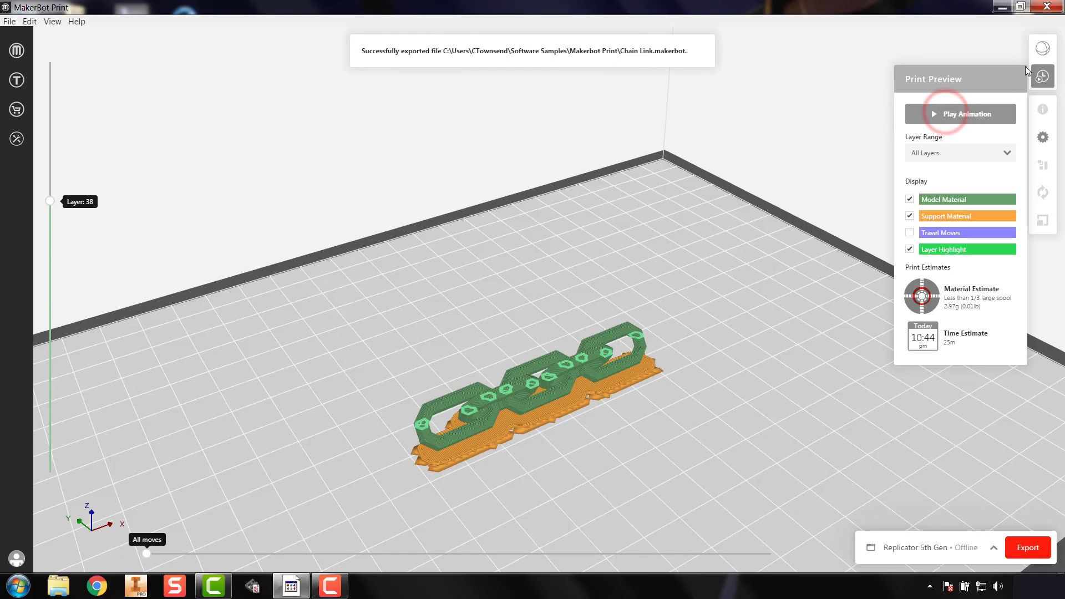
pyautogui.click(1043, 50)
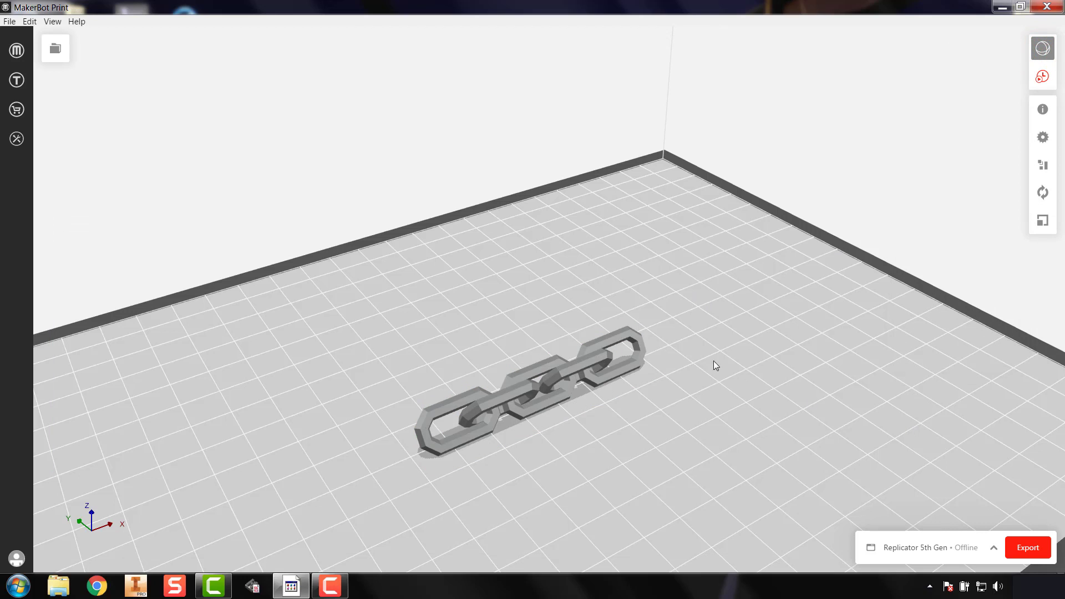
# Save the project as Chain Link in MakerBot Project format in the Makerbot Print folder.
pyautogui.click(10, 22)
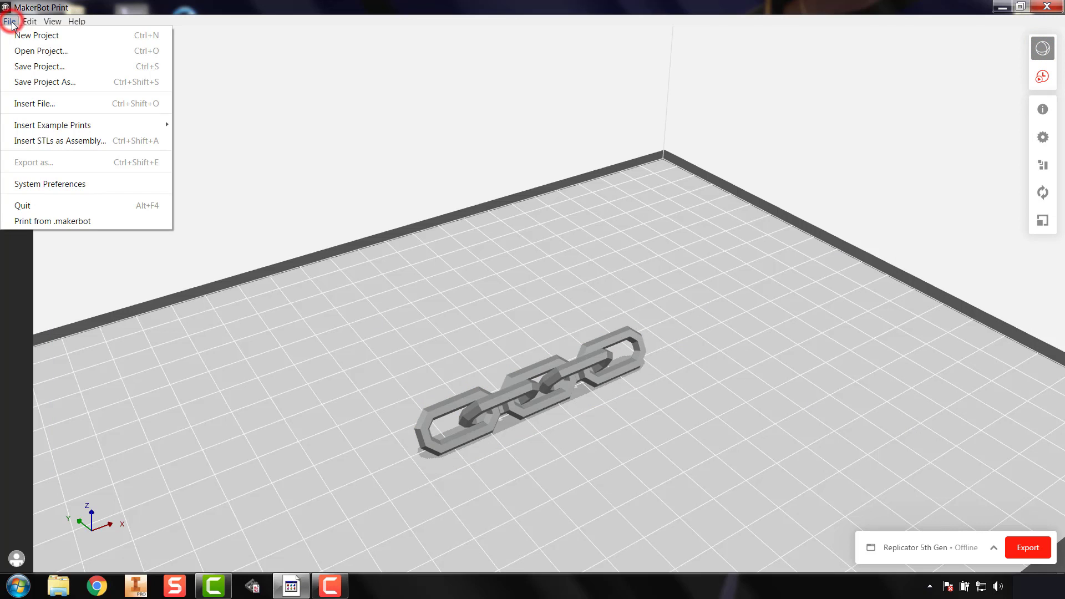
pyautogui.click(31, 67)
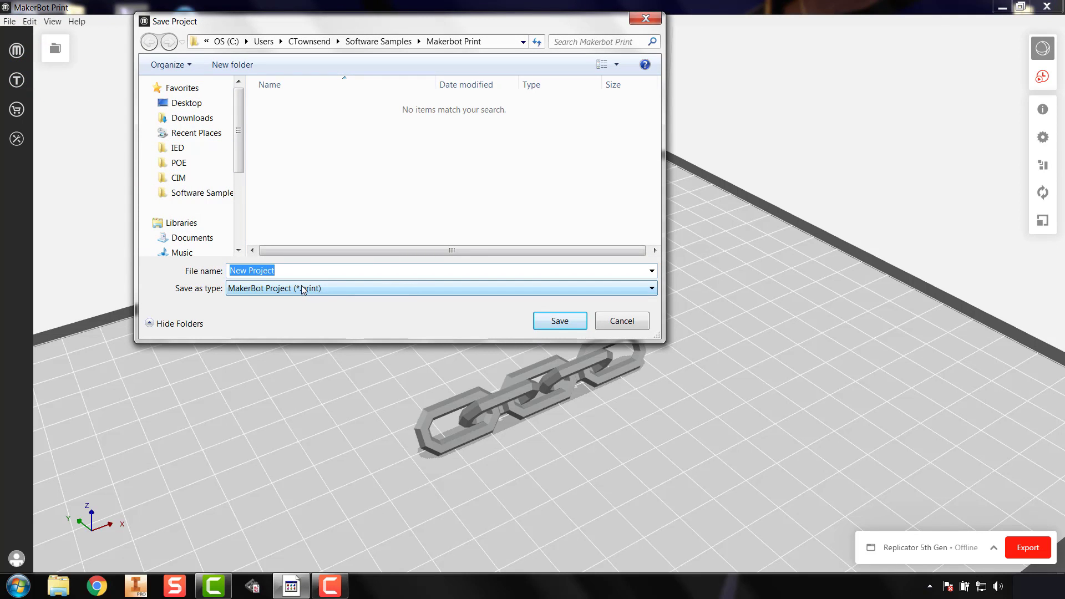
pyautogui.write('Chain Link')
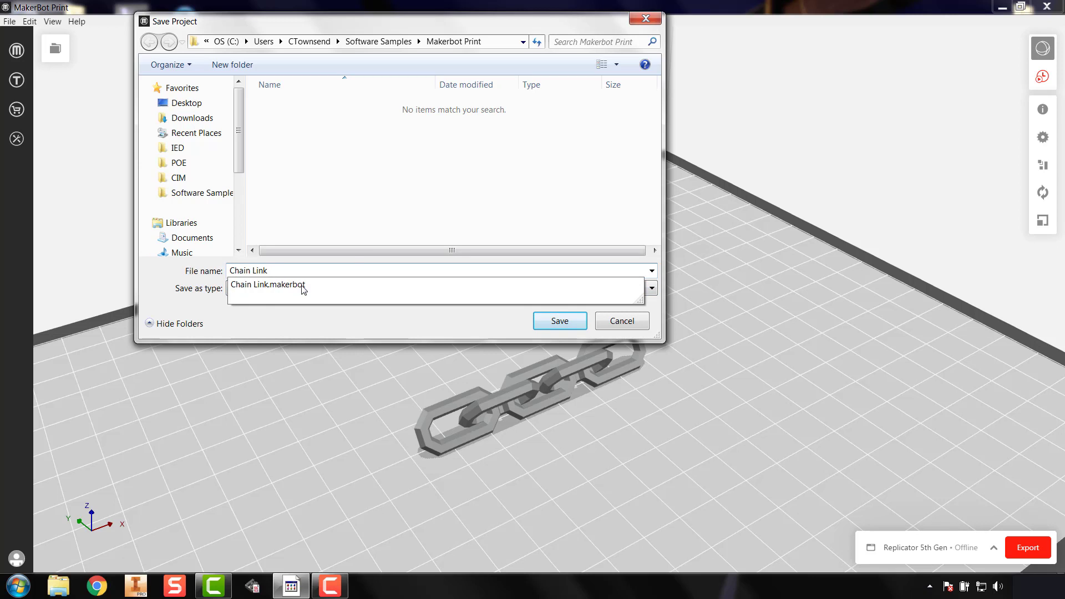
pyautogui.click(368, 221)
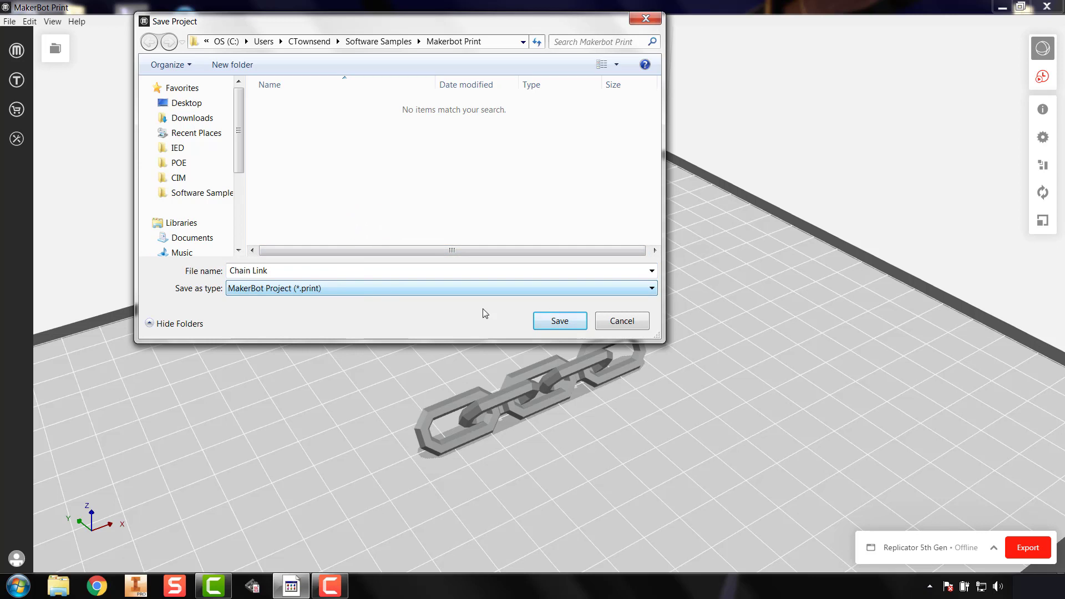
pyautogui.click(557, 319)
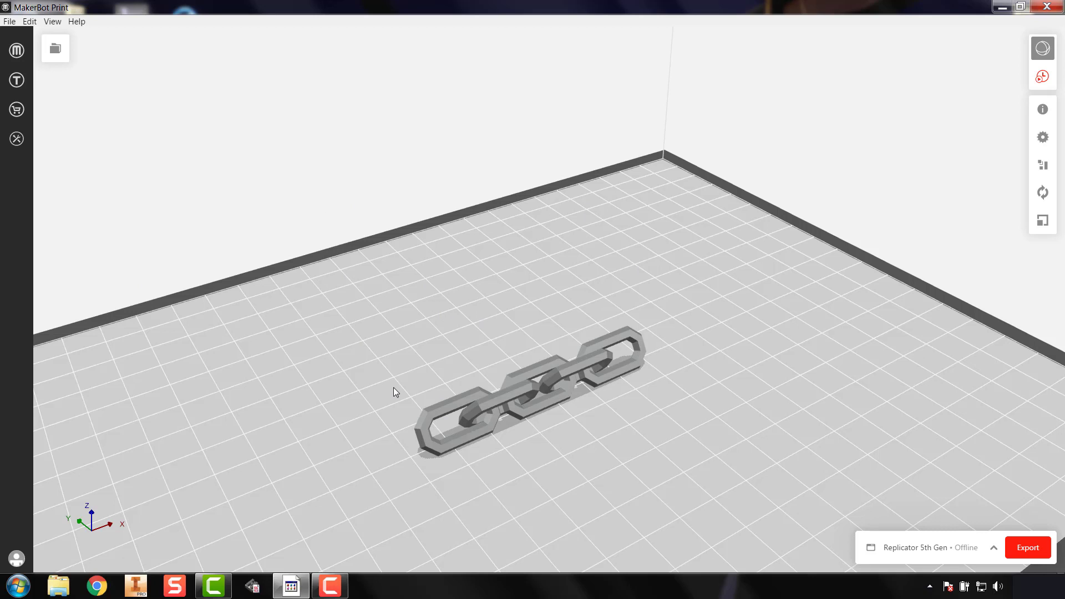
# Review the print settings for the chain link model, including infill, layer height, shells and raft, and close them.
pyautogui.click(1044, 140)
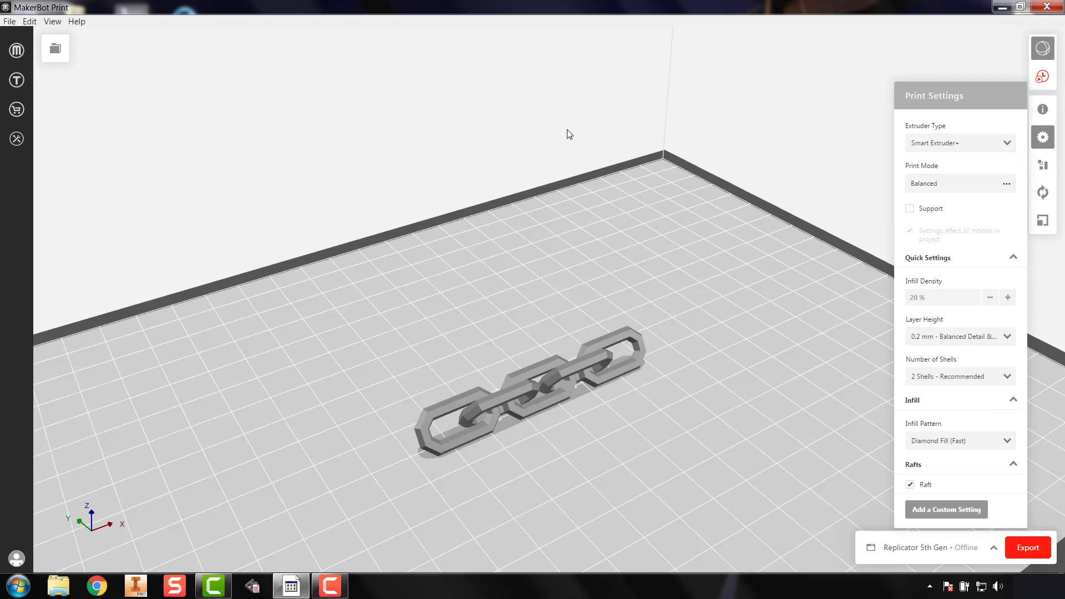
pyautogui.click(523, 135)
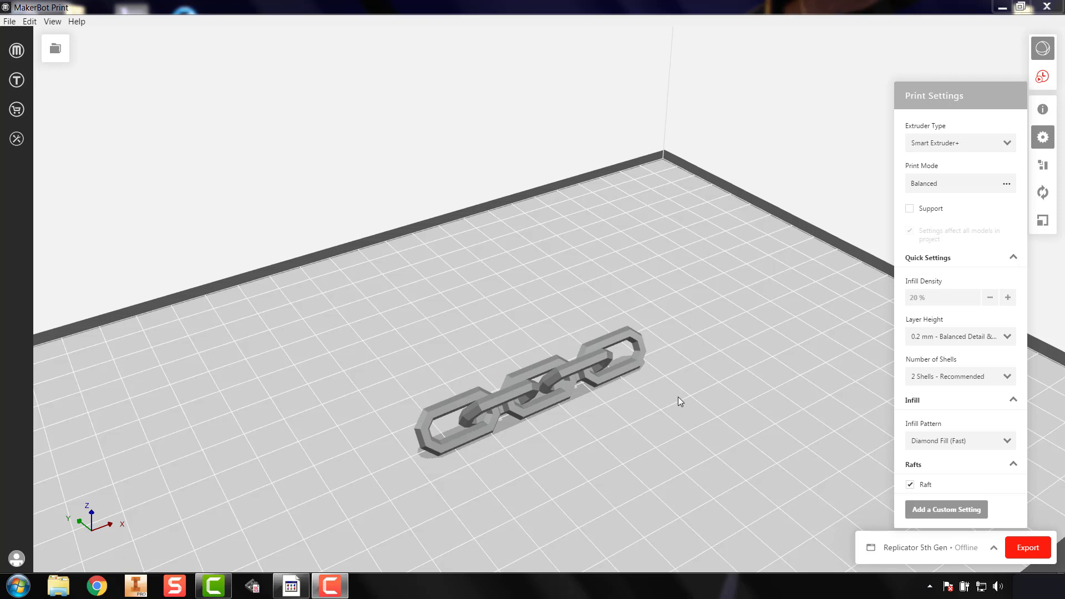
pyautogui.click(924, 47)
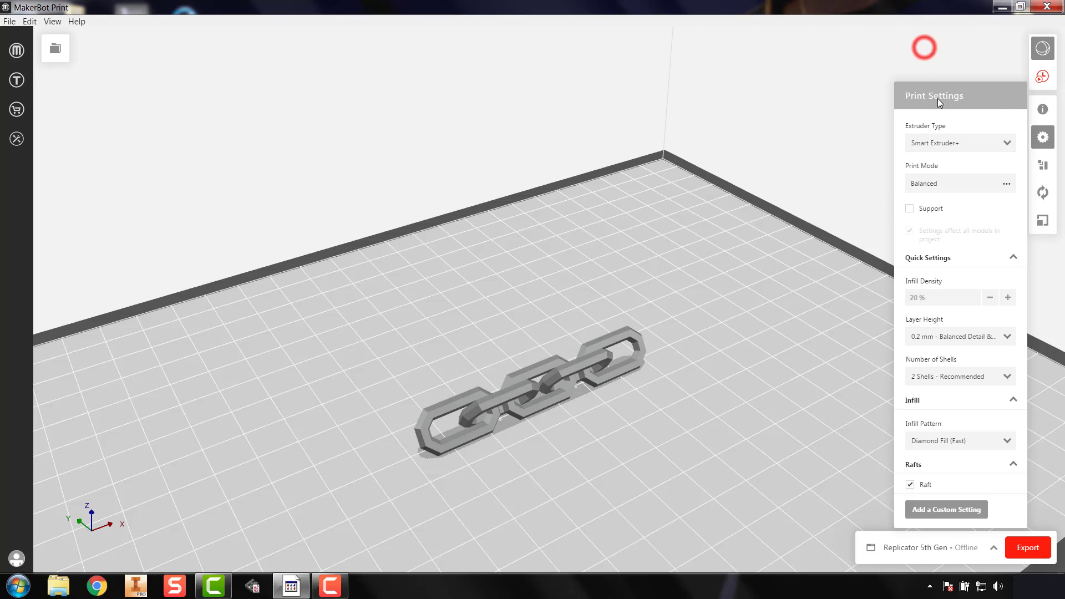
pyautogui.click(1043, 136)
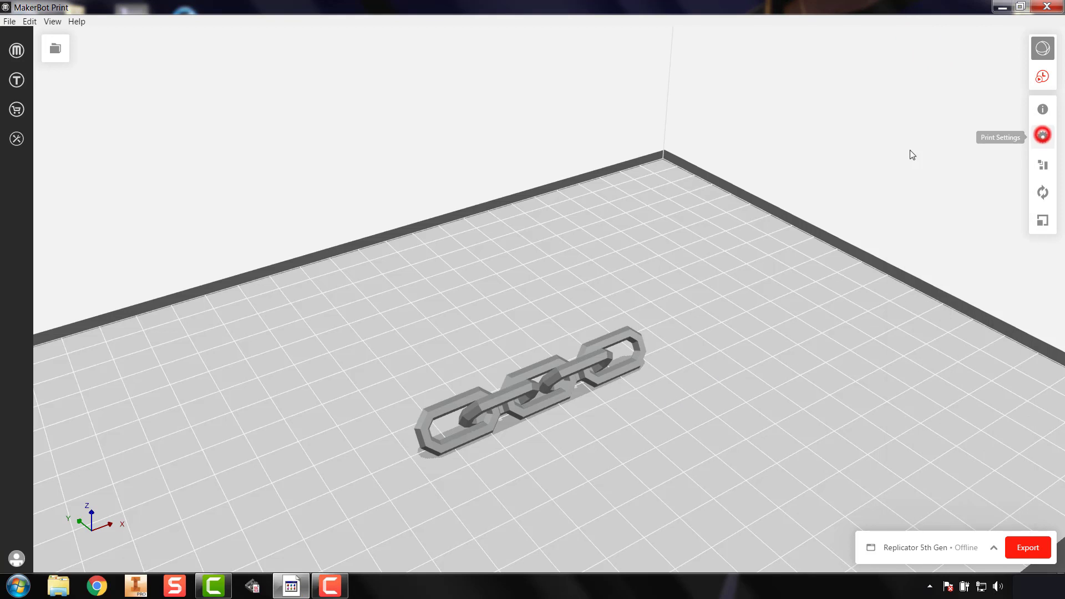
# Copy the chain link model and paste a second one onto the build plate.
pyautogui.scroll(-2, 580, 441)
pyautogui.click(555, 389)
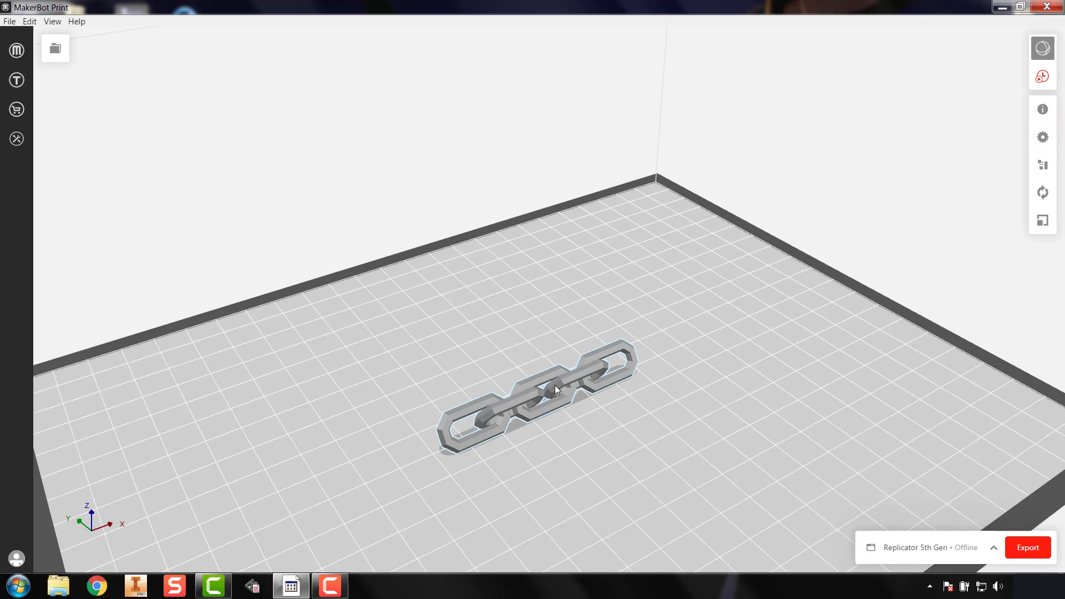
pyautogui.rightClick(557, 384)
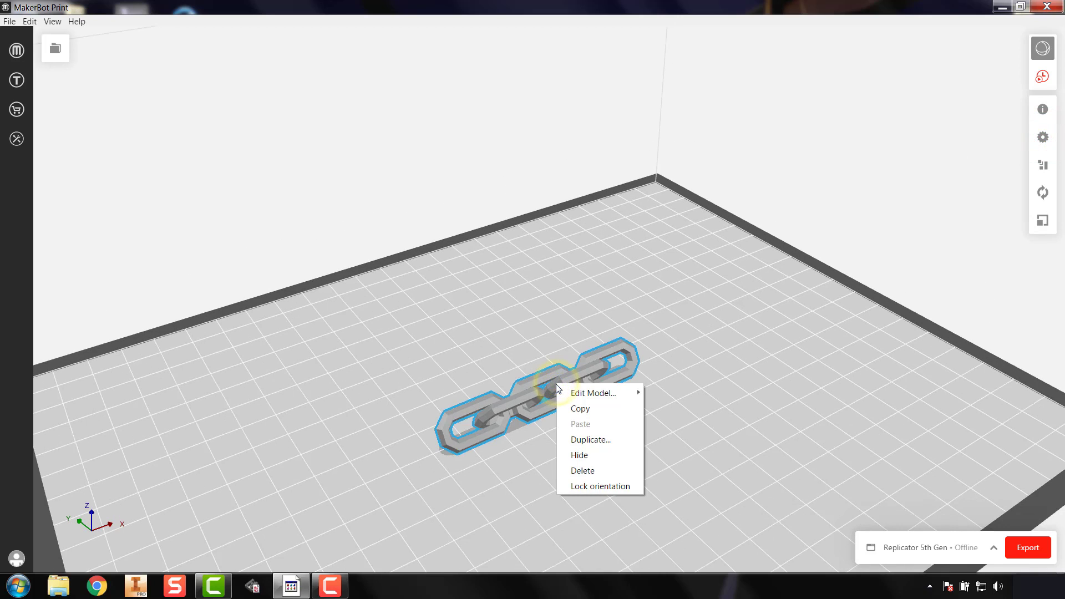
pyautogui.moveTo(582, 394)
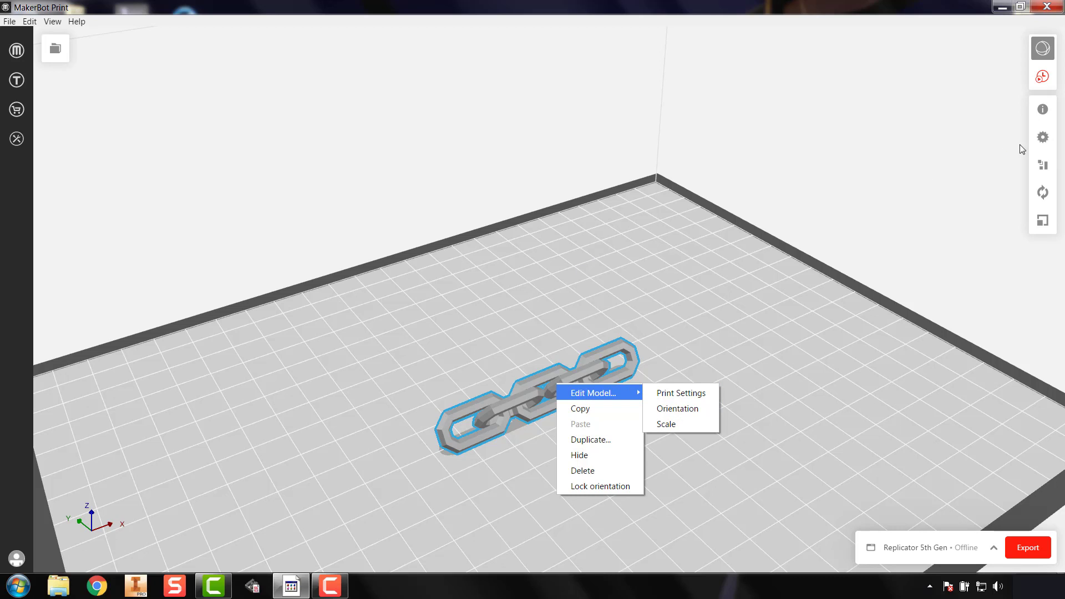
pyautogui.click(581, 409)
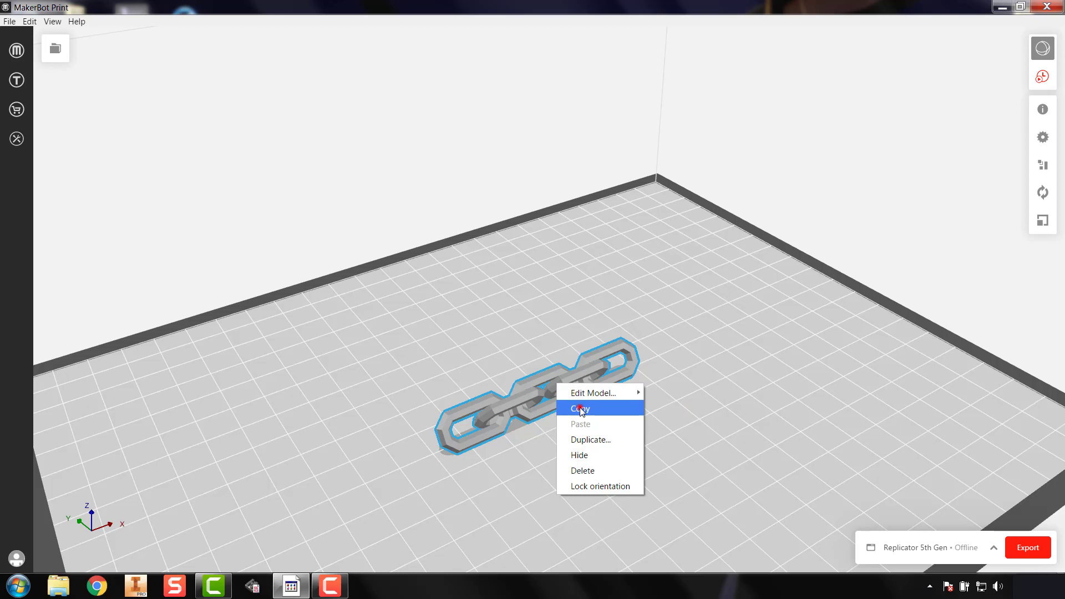
pyautogui.rightClick(716, 395)
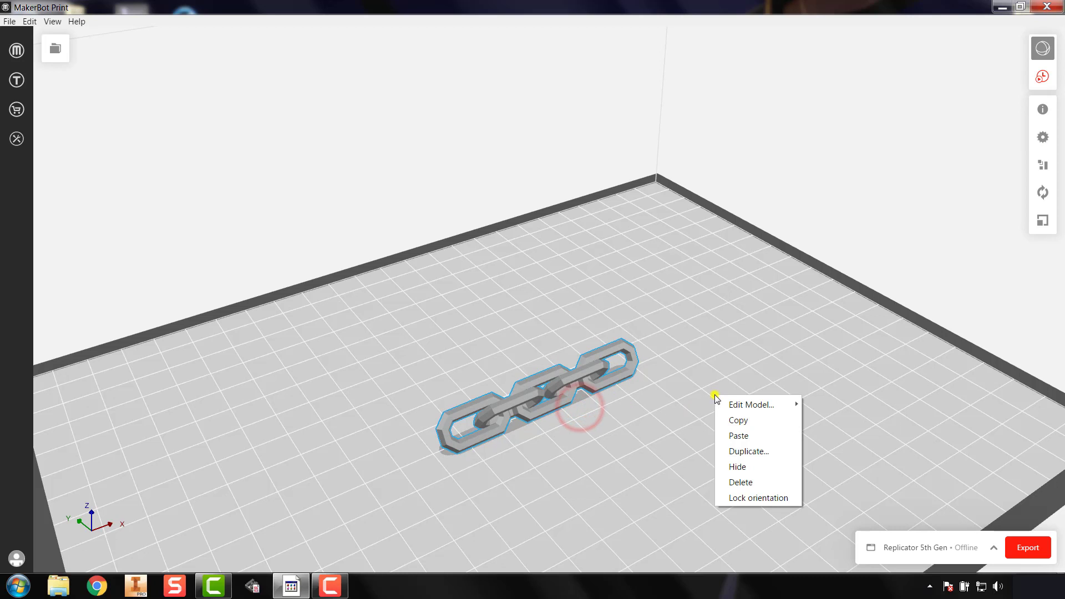
pyautogui.click(736, 436)
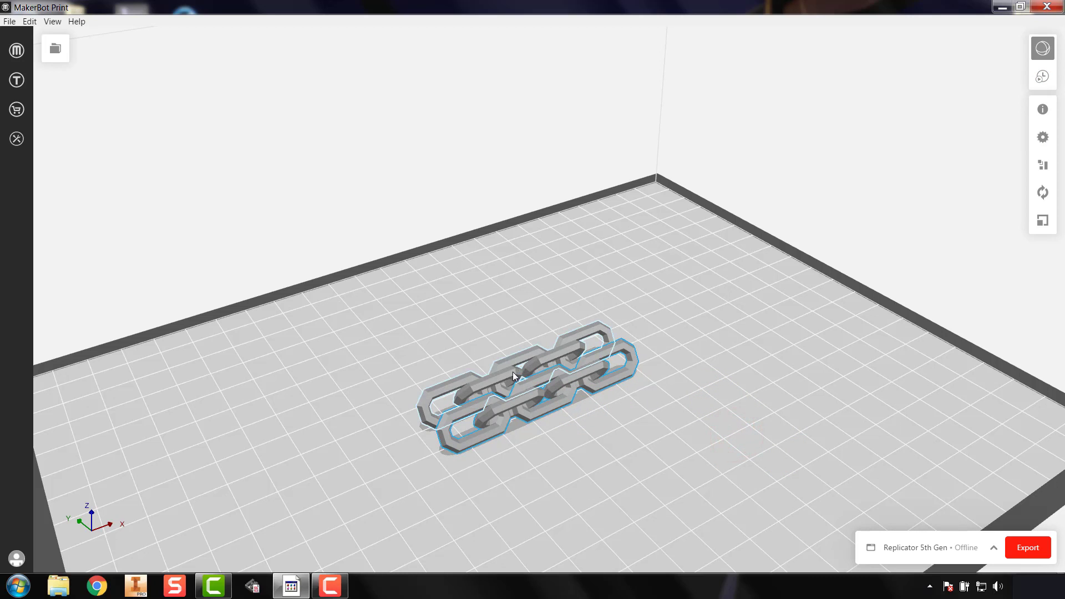
# Delete the pasted chain link copy and the original model to clear the build plate.
pyautogui.rightClick(513, 372)
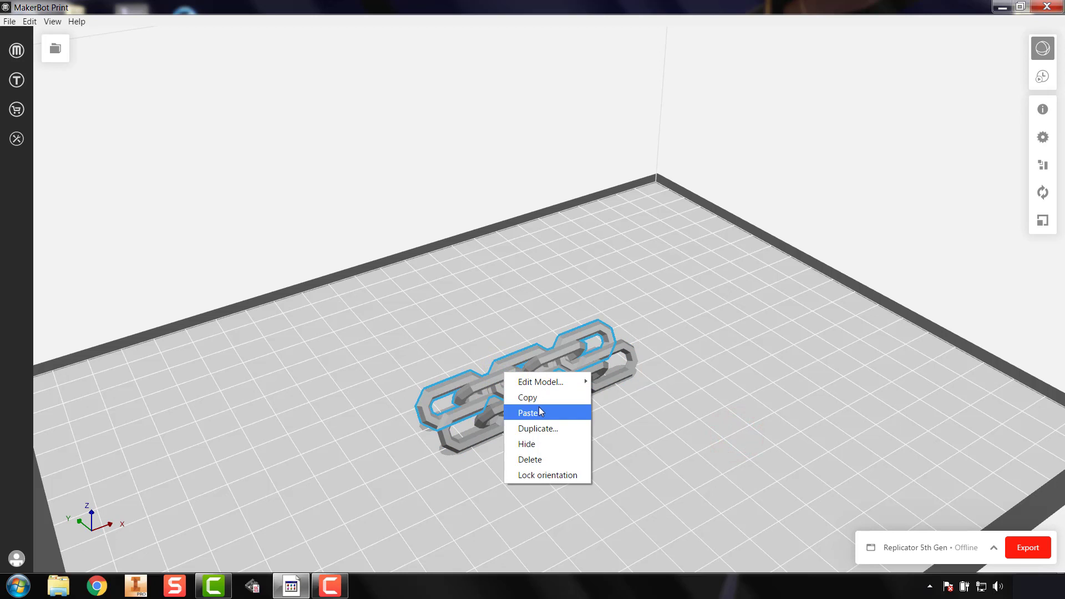
pyautogui.click(537, 460)
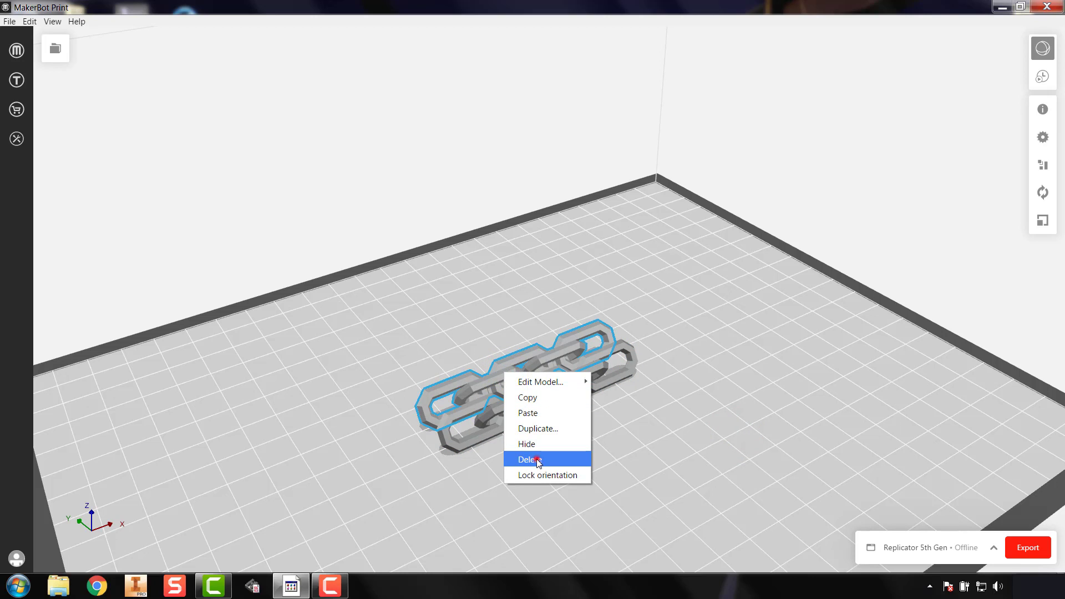
pyautogui.rightClick(522, 405)
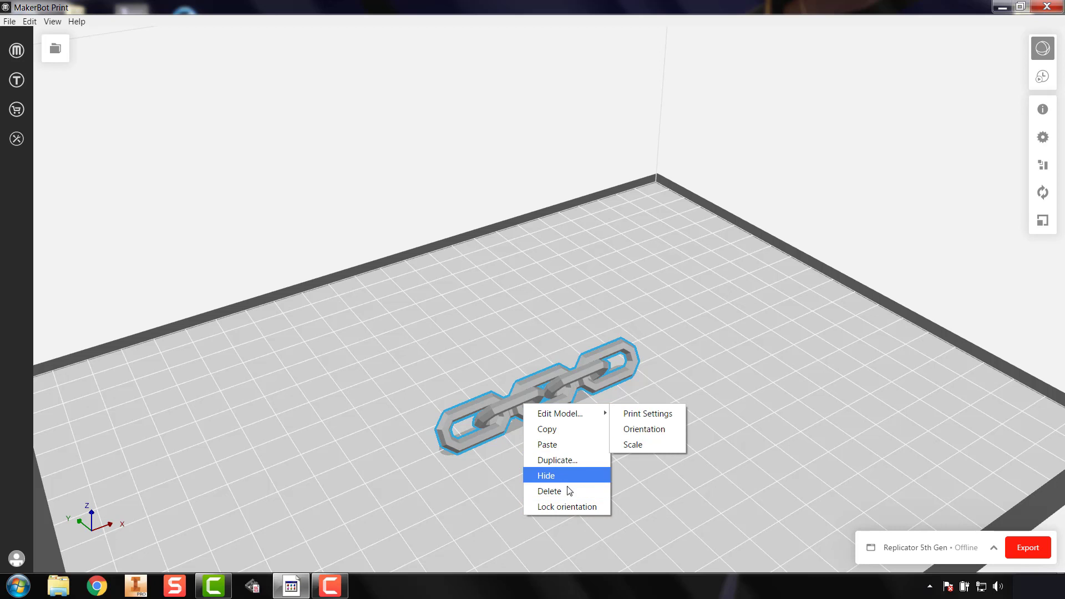
pyautogui.click(564, 492)
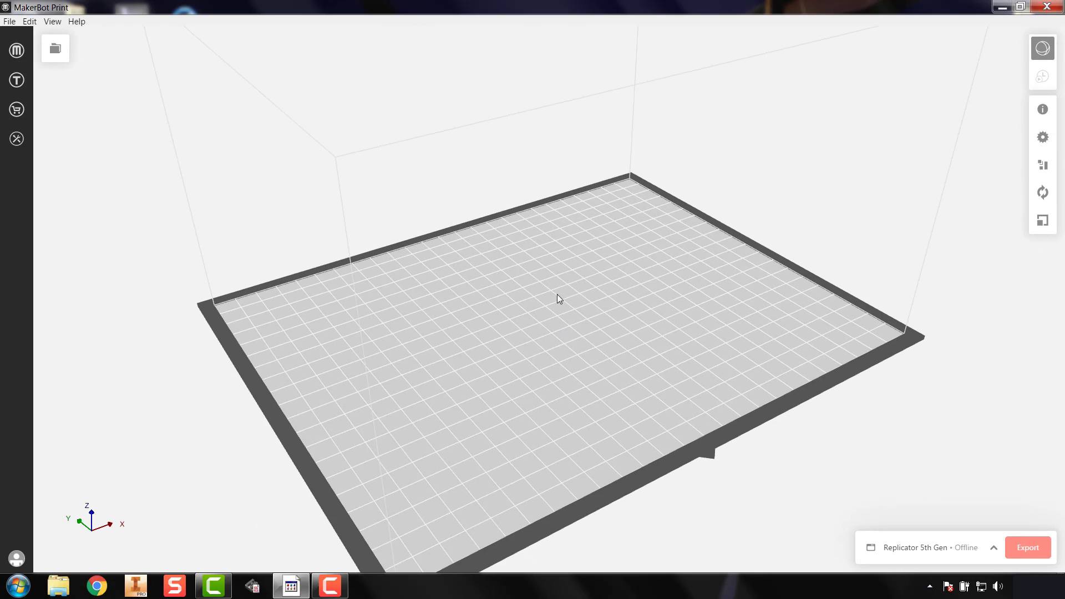
# Insert the Bone stereolithography file from the Makerbot Print folder inside Software Samples onto the empty build plate.
pyautogui.moveTo(557, 295); pyautogui.dragTo(537, 263, button='right')
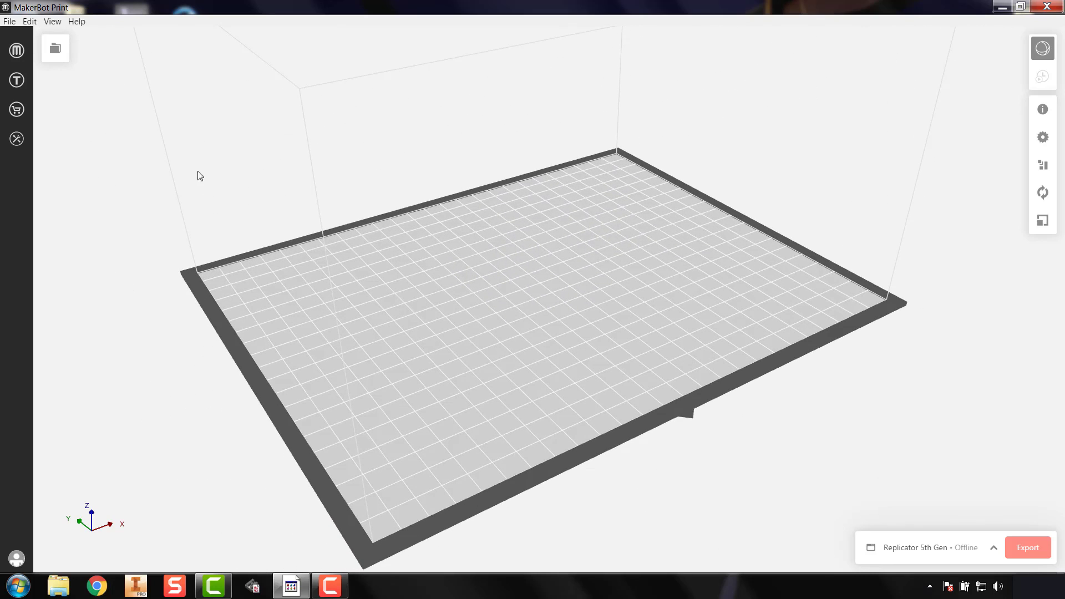
pyautogui.click(9, 24)
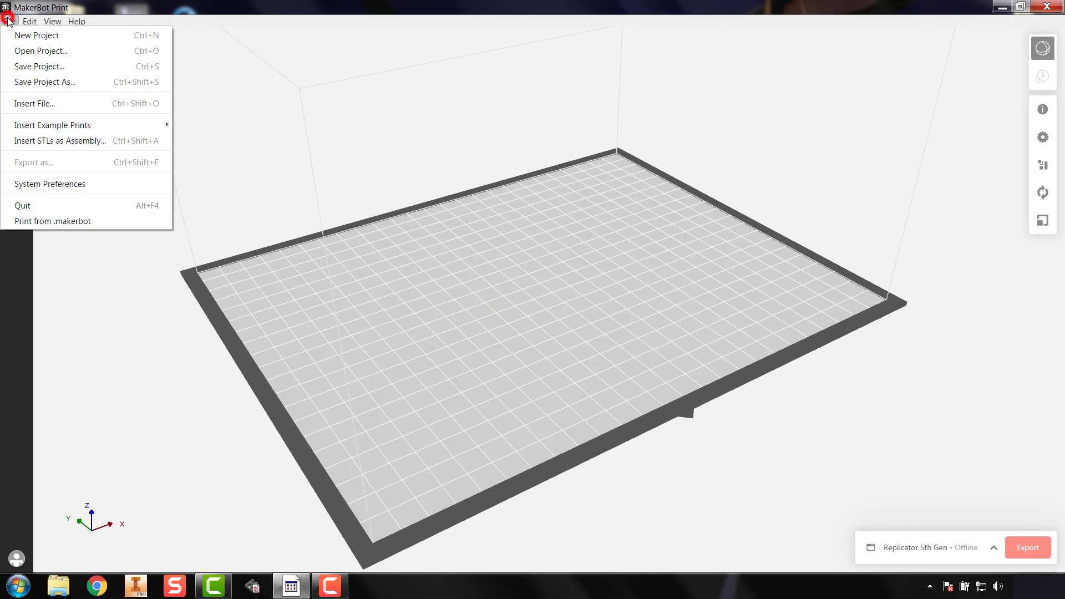
pyautogui.click(34, 100)
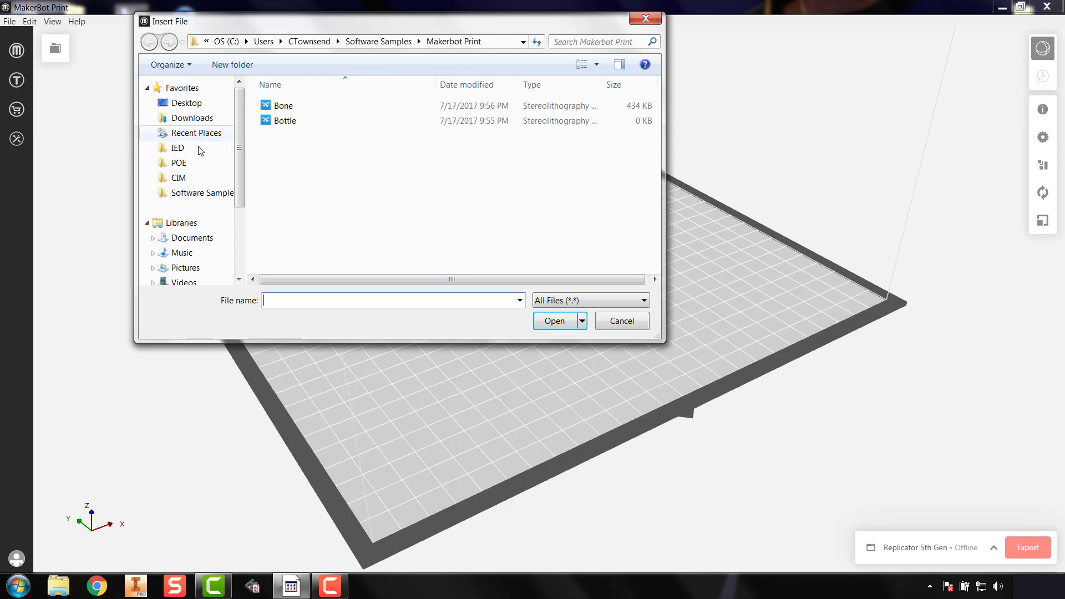
pyautogui.click(183, 192)
pyautogui.doubleClick(294, 135)
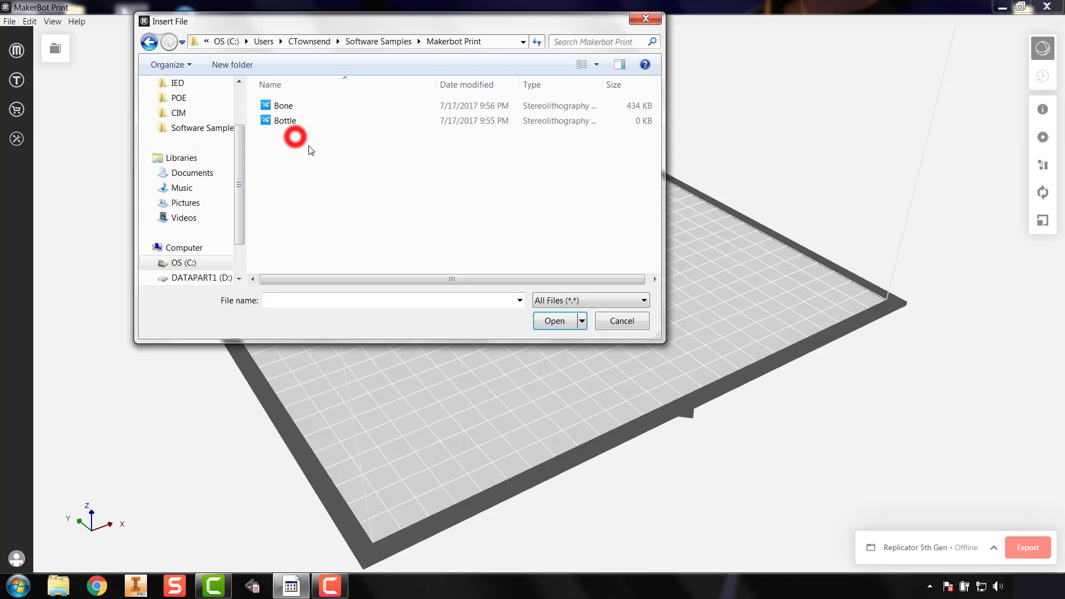
pyautogui.click(302, 105)
pyautogui.click(570, 322)
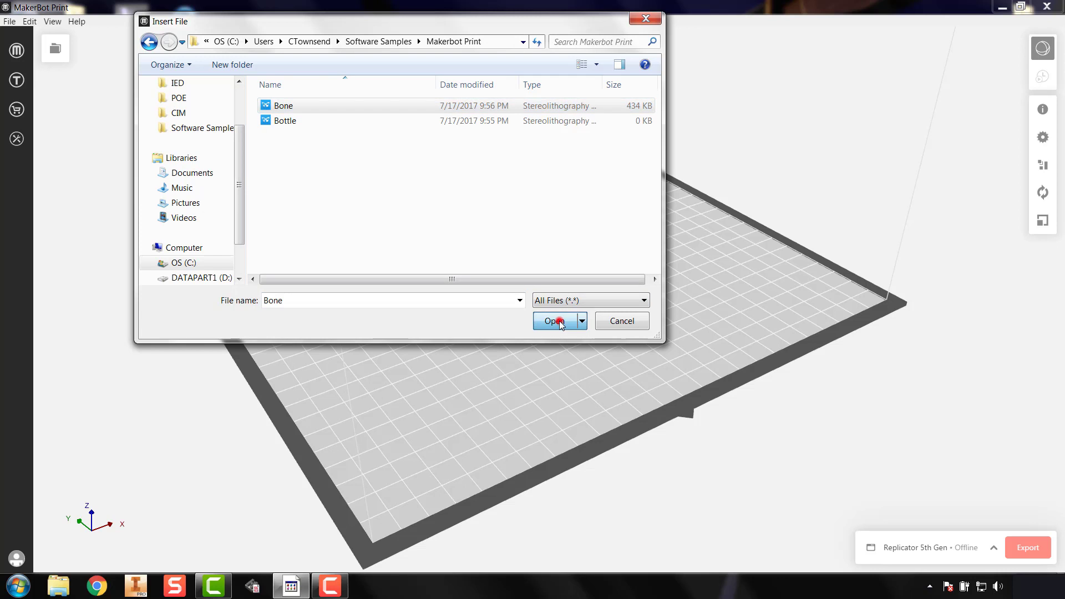
# Examine the bone model up close and its size relative to the build plate.
pyautogui.scroll(-3, 535, 286)
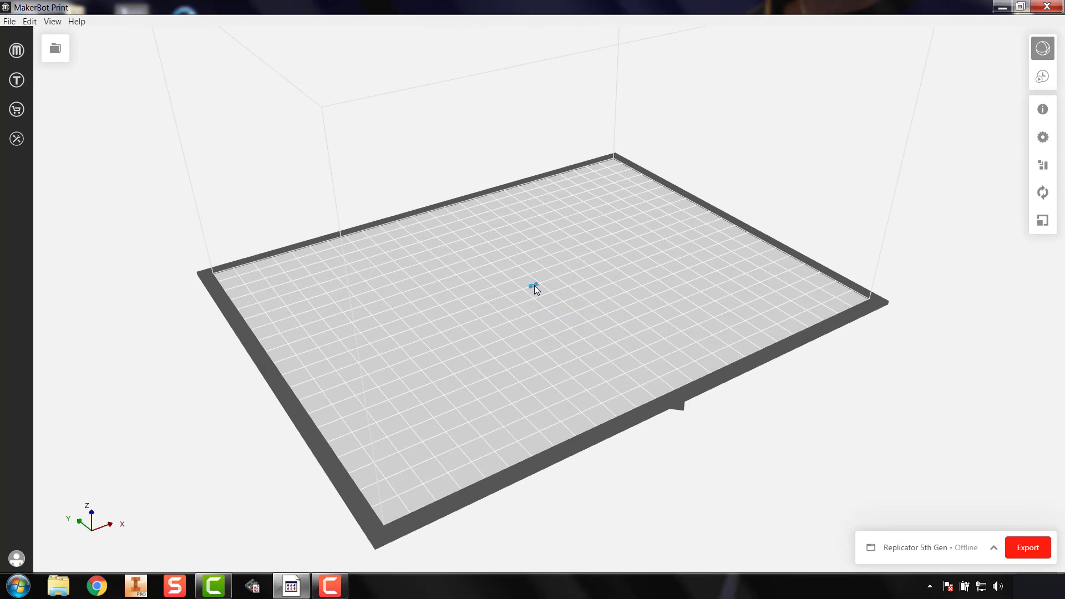
pyautogui.scroll(8, 534, 285)
pyautogui.scroll(10, 527, 282)
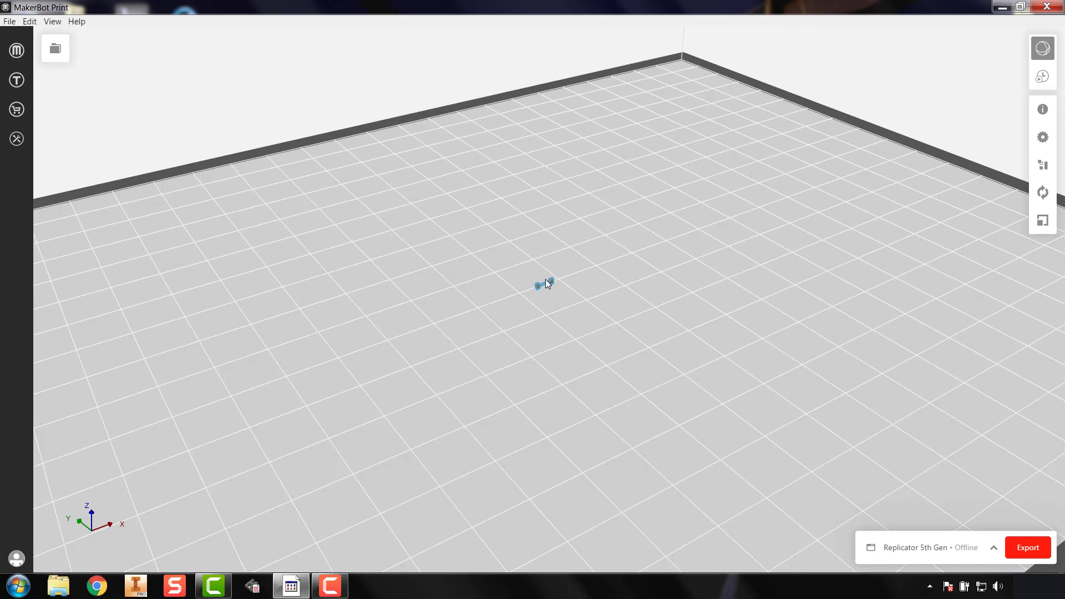
pyautogui.scroll(6, 547, 287)
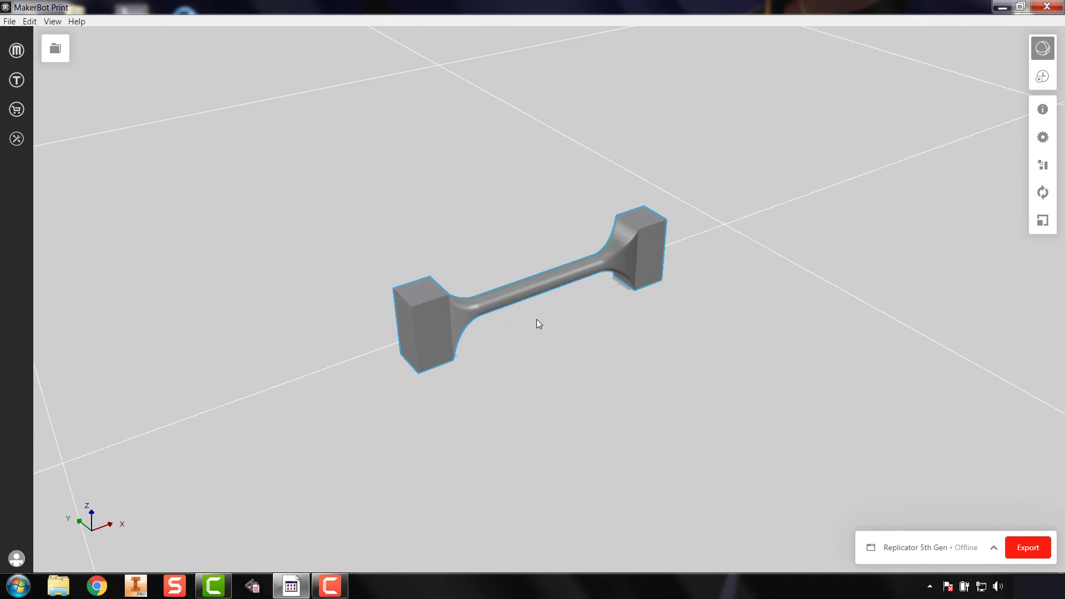
pyautogui.scroll(-5, 533, 288)
pyautogui.scroll(-1, 531, 287)
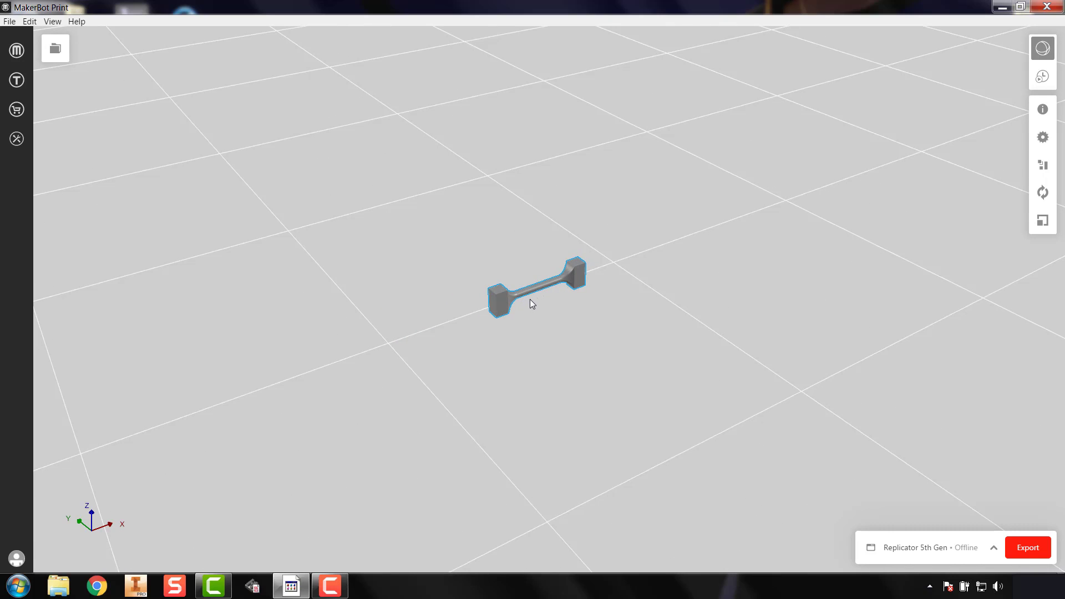
pyautogui.scroll(-5, 530, 304)
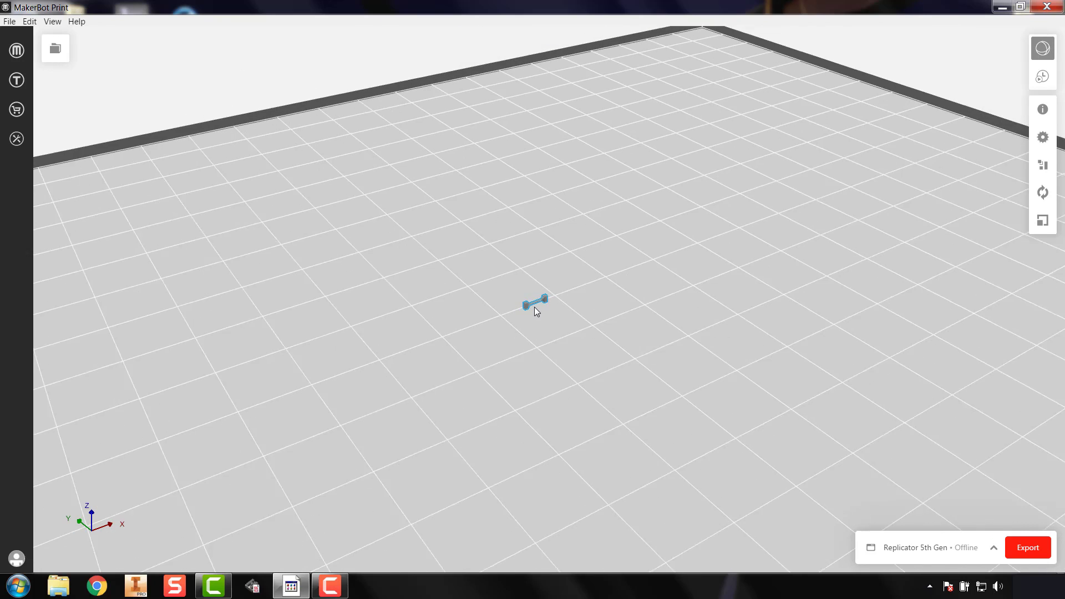
pyautogui.scroll(-8, 534, 307)
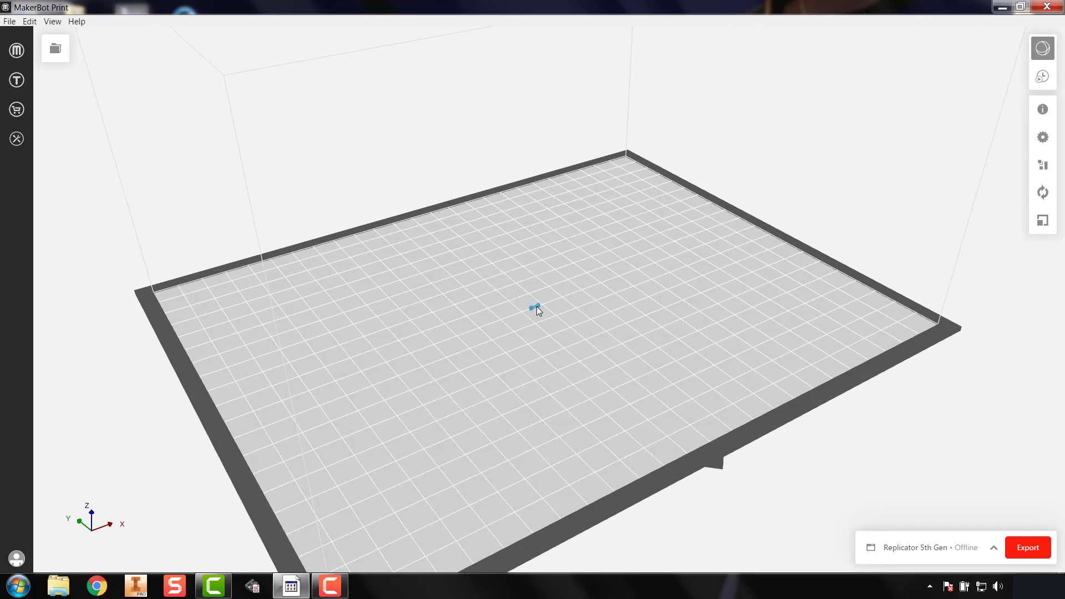
pyautogui.scroll(4, 535, 309)
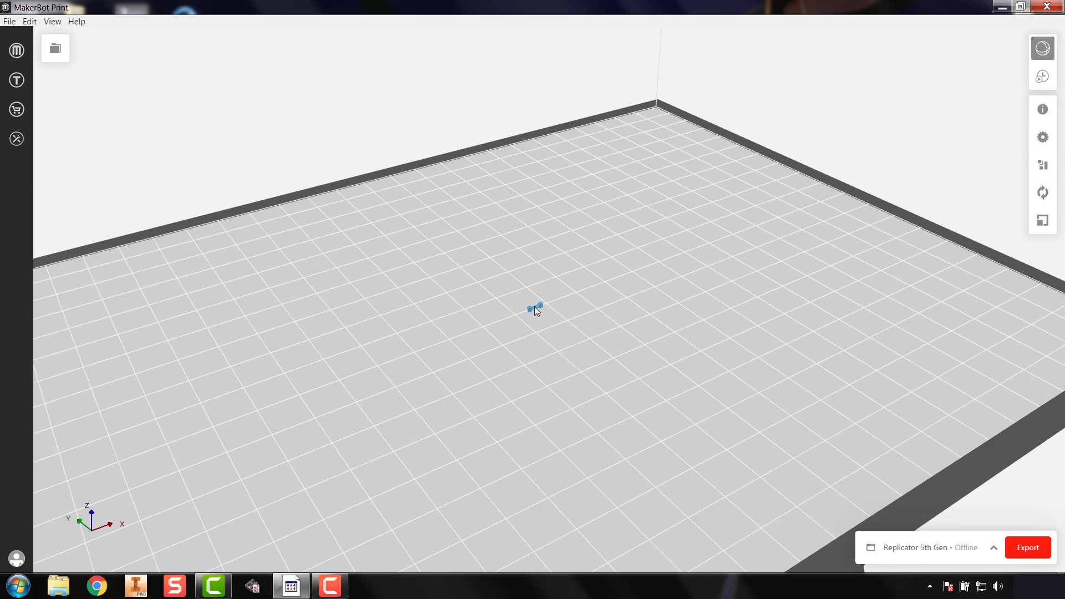
# Set the bone model's units to inches and close the model information.
pyautogui.click(1044, 111)
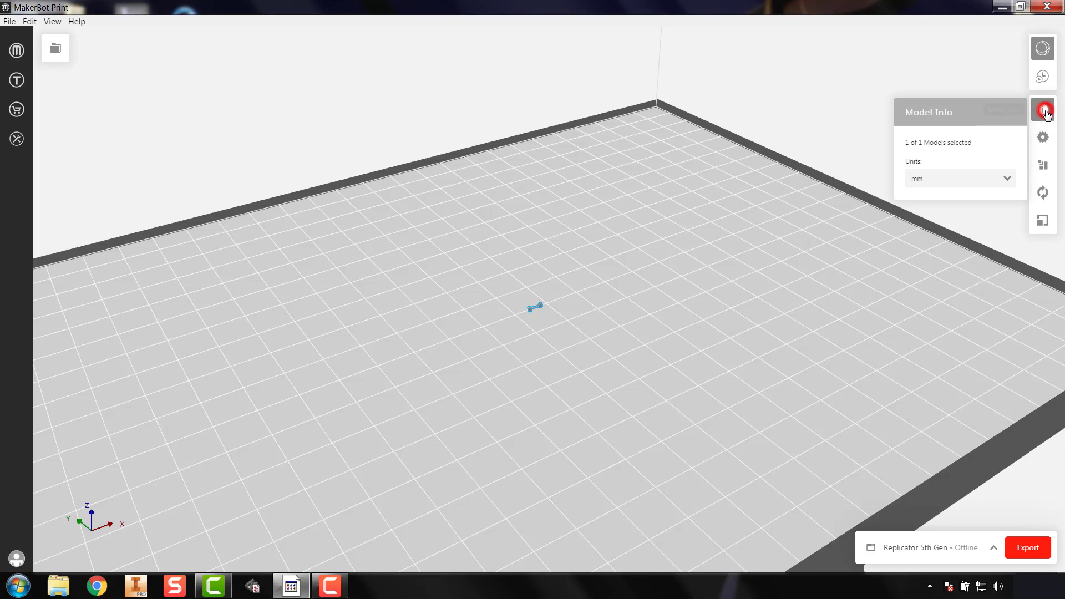
pyautogui.click(937, 178)
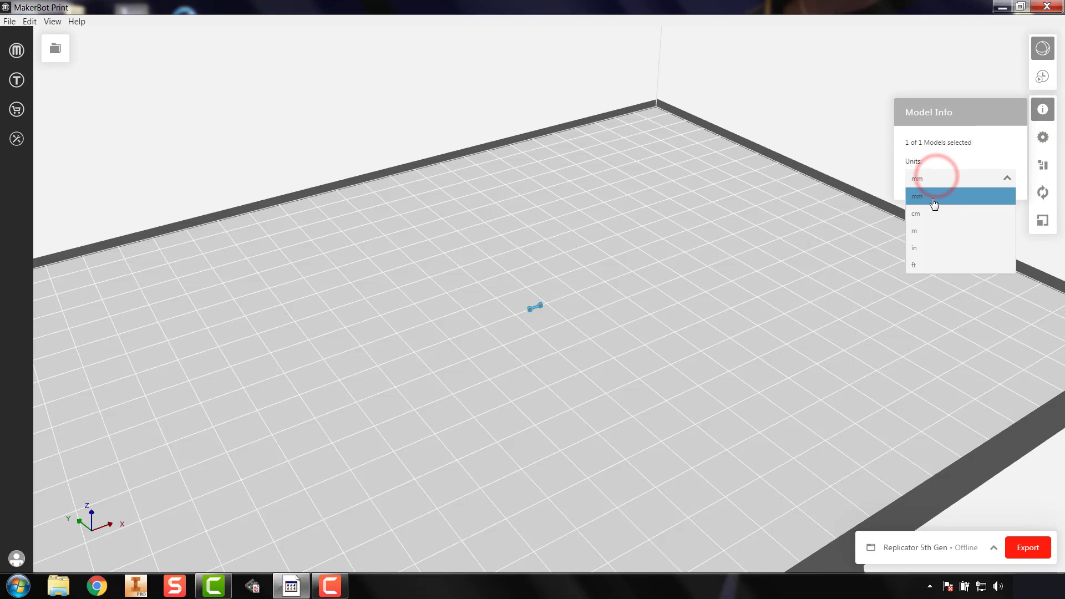
pyautogui.click(926, 248)
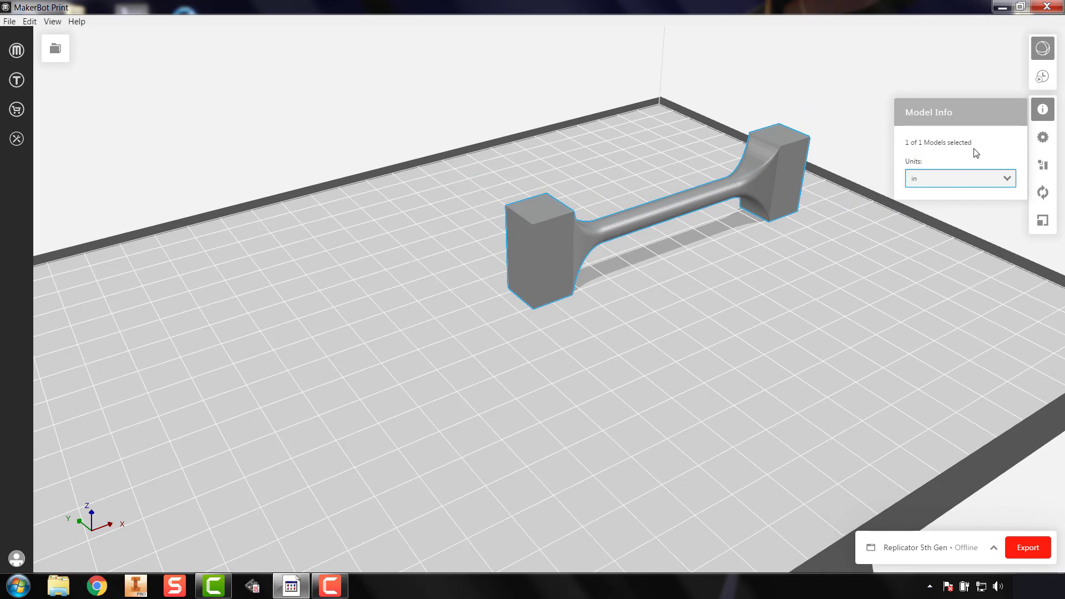
pyautogui.click(1043, 110)
pyautogui.scroll(1, 736, 314)
pyautogui.scroll(-2, 734, 310)
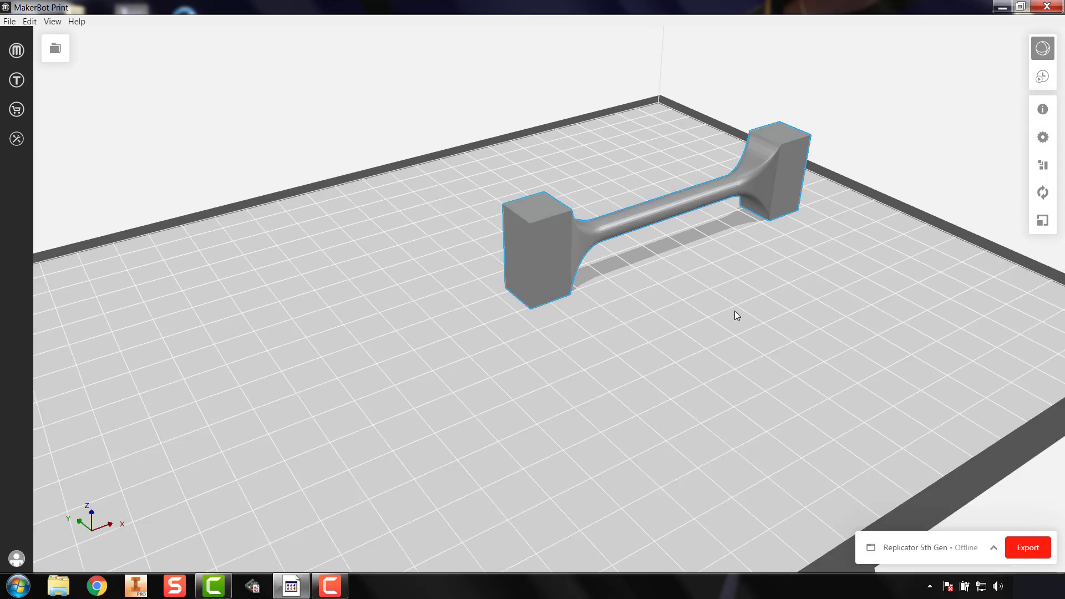
# Move the bone model toward the middle of the build plate and rotate it +90° about the X axis.
pyautogui.click(684, 218)
pyautogui.moveTo(685, 219); pyautogui.dragTo(532, 272)
pyautogui.click(1042, 195)
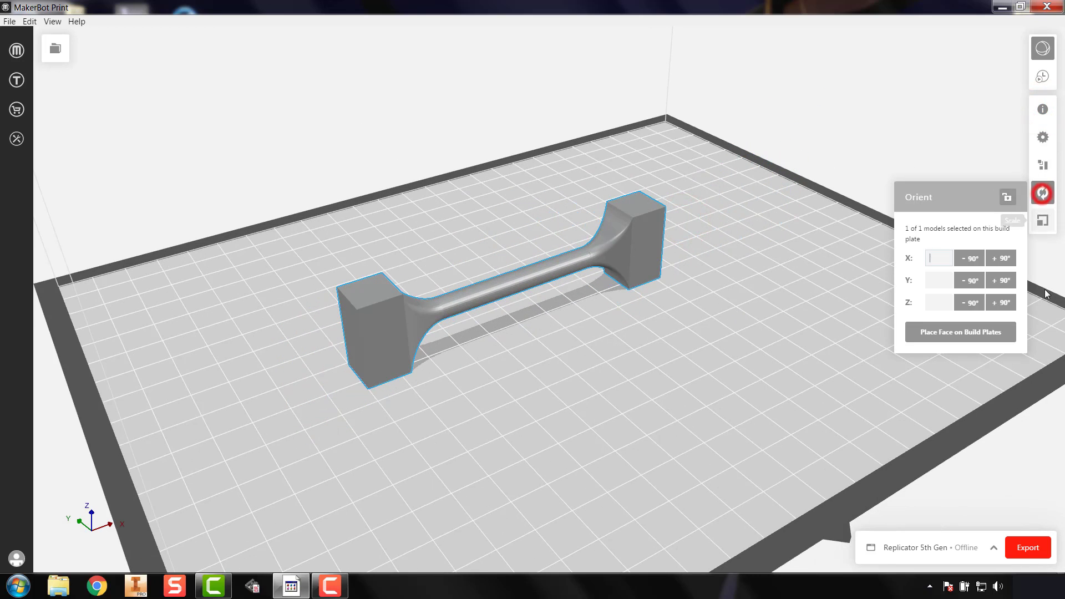
pyautogui.click(1005, 259)
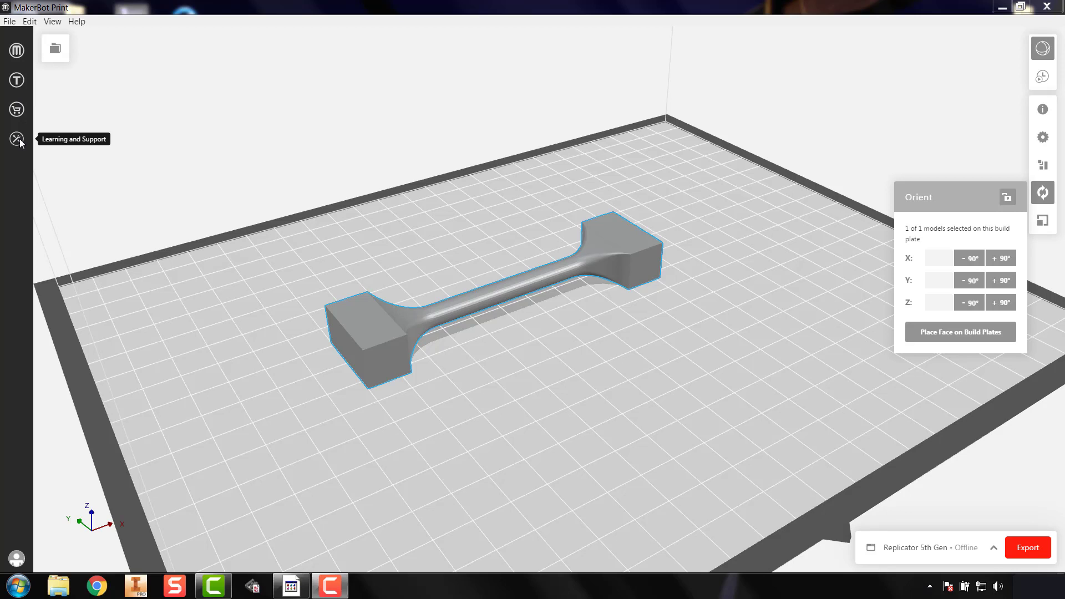
# Open the MakerBot website in the browser, look over its Professional and Education sections, and close it.
pyautogui.click(16, 51)
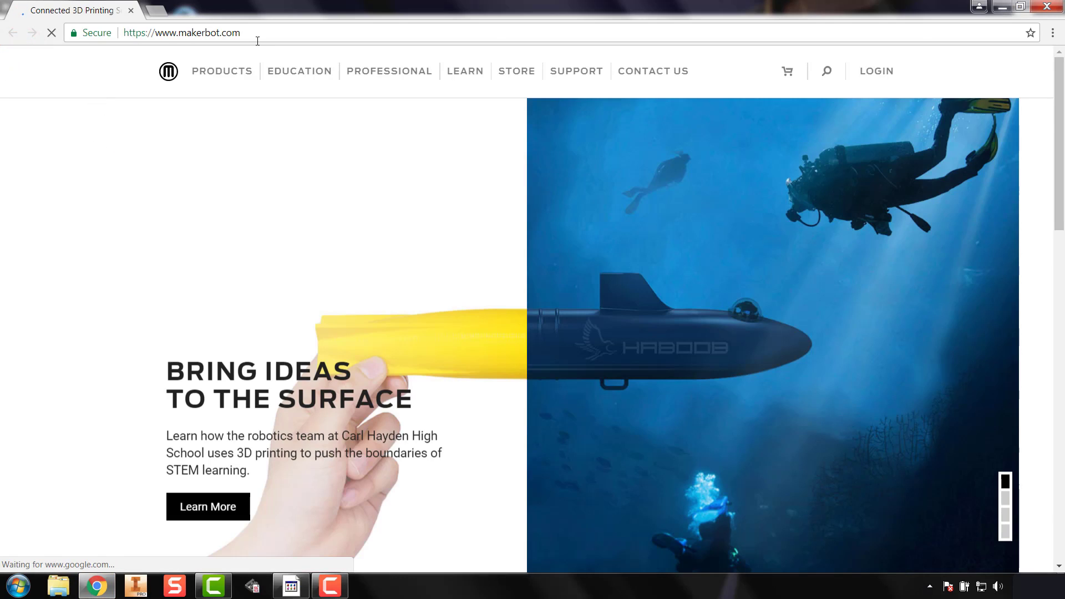
pyautogui.moveTo(405, 103)
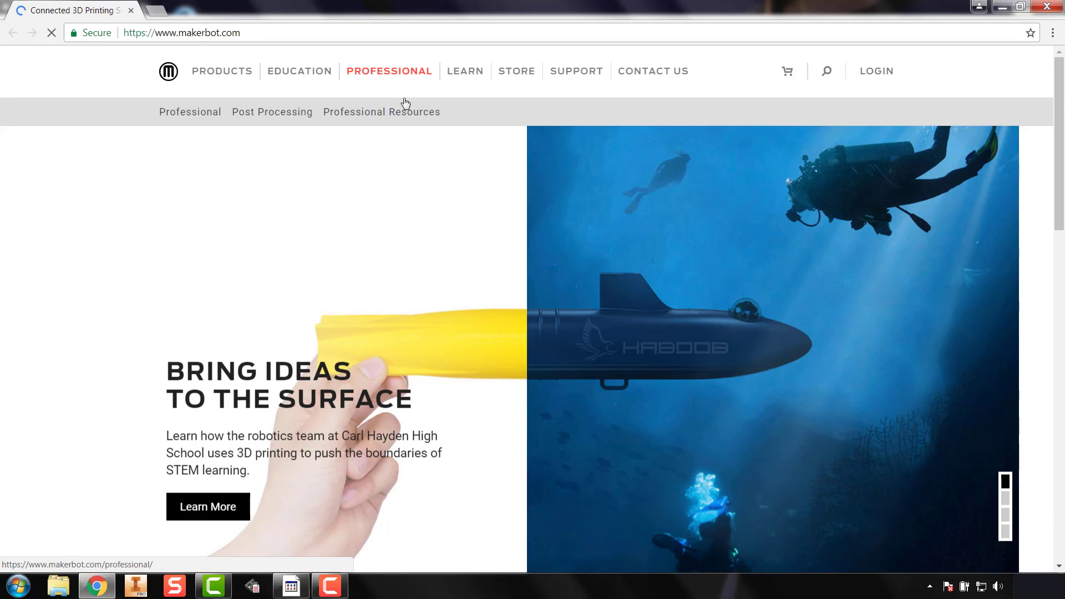
pyautogui.moveTo(300, 70)
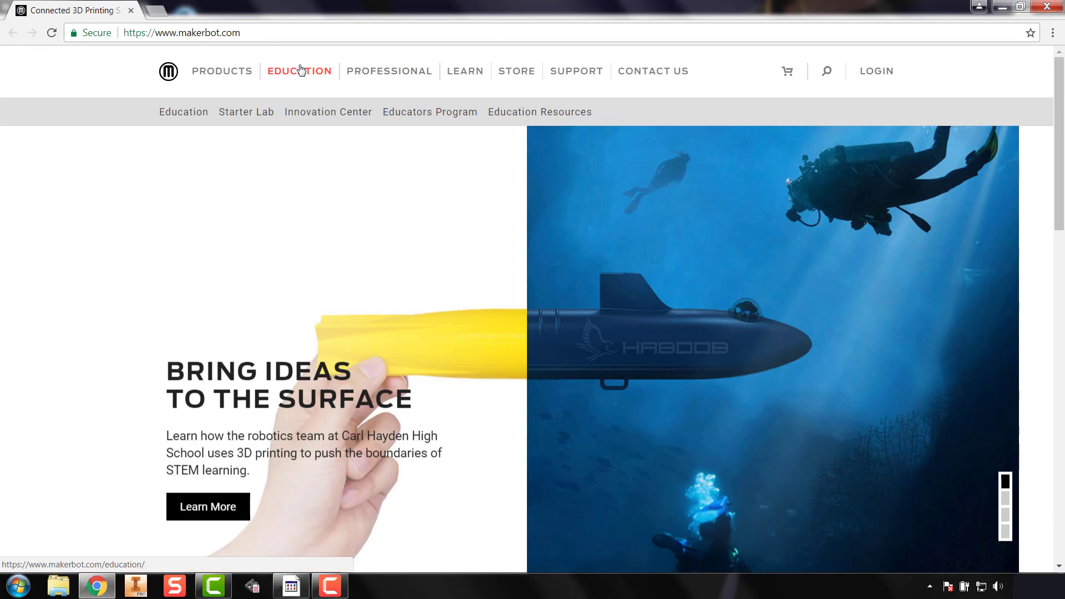
pyautogui.click(1048, 7)
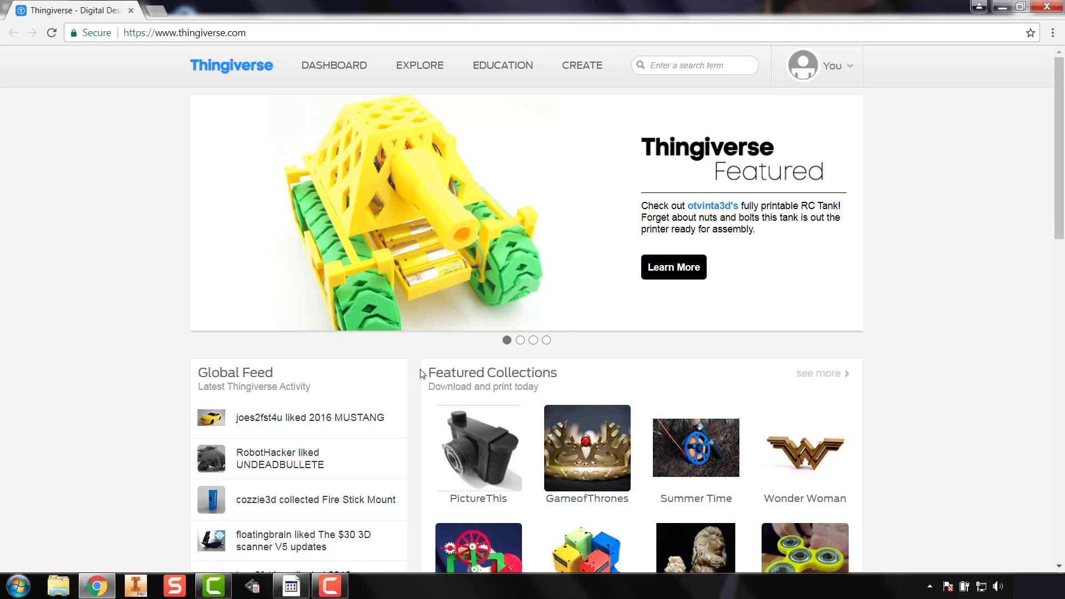
# Look through the Thingiverse home page's featured collections and search field, then close the browser.
pyautogui.scroll(-3, 438, 377)
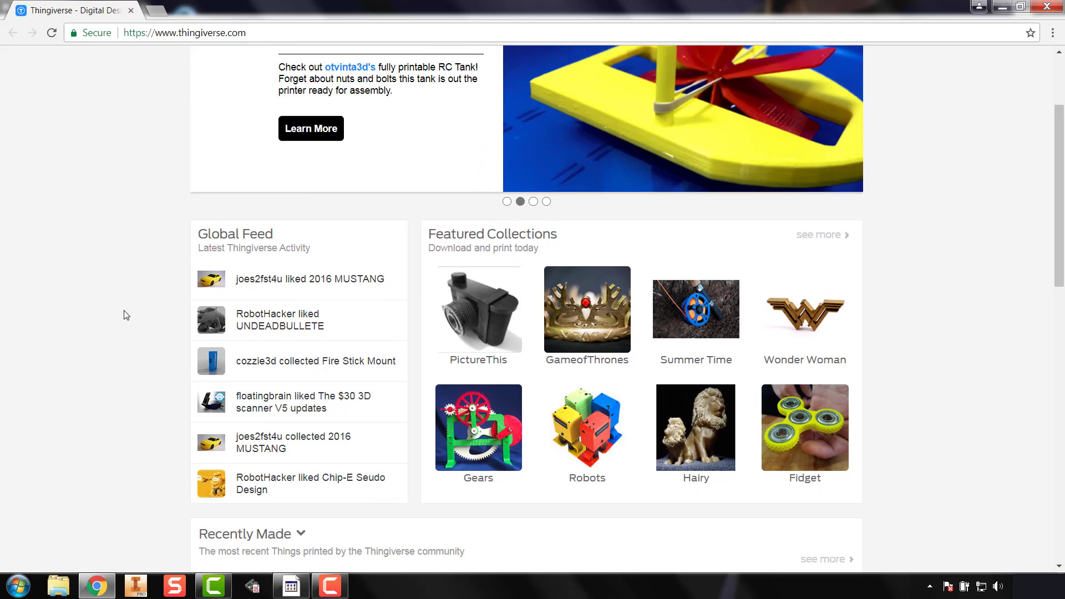
pyautogui.scroll(3, 121, 284)
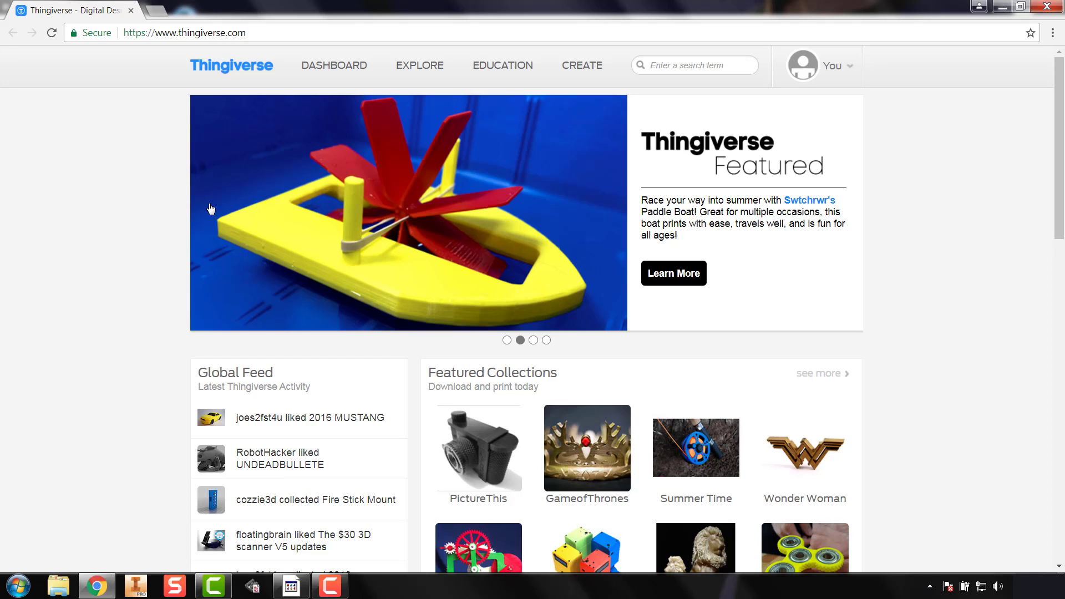
pyautogui.click(716, 65)
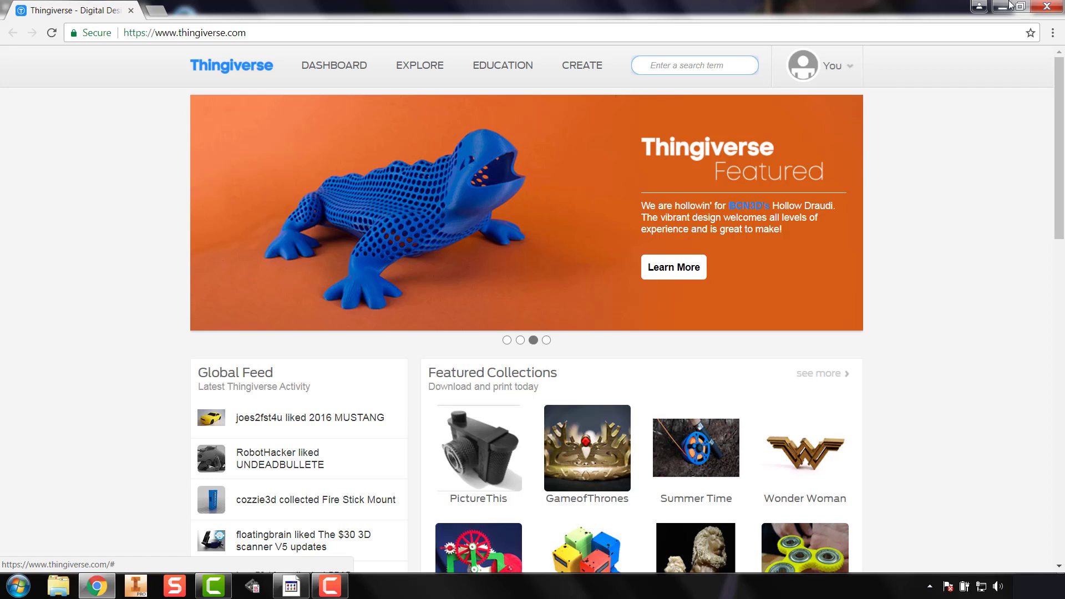
pyautogui.click(1046, 7)
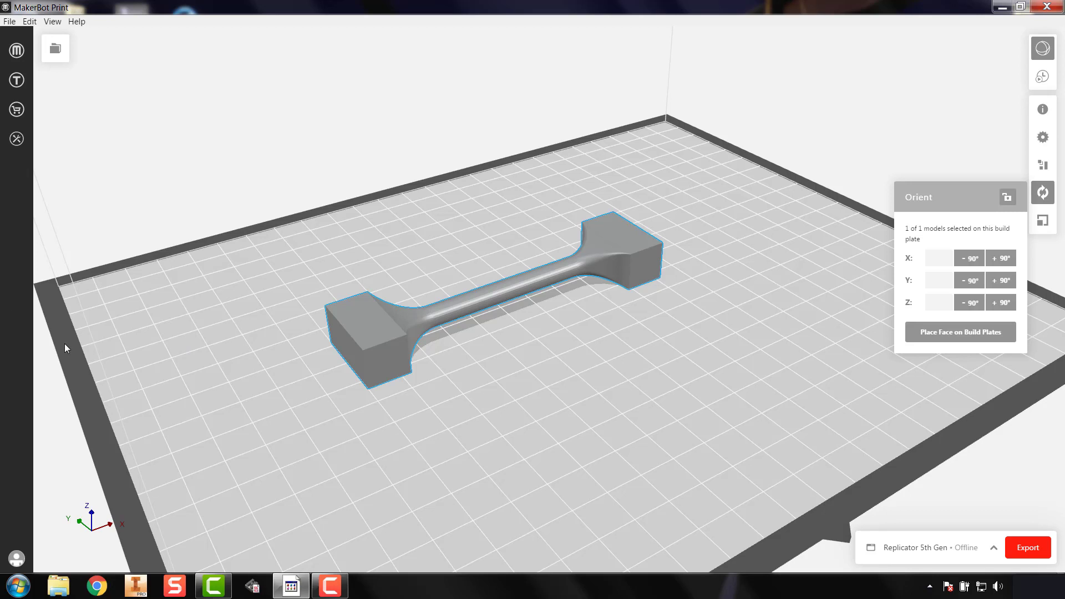
# Open the Learning and Support website and go to its Learn topics on the basics of 3D printing.
pyautogui.click(16, 139)
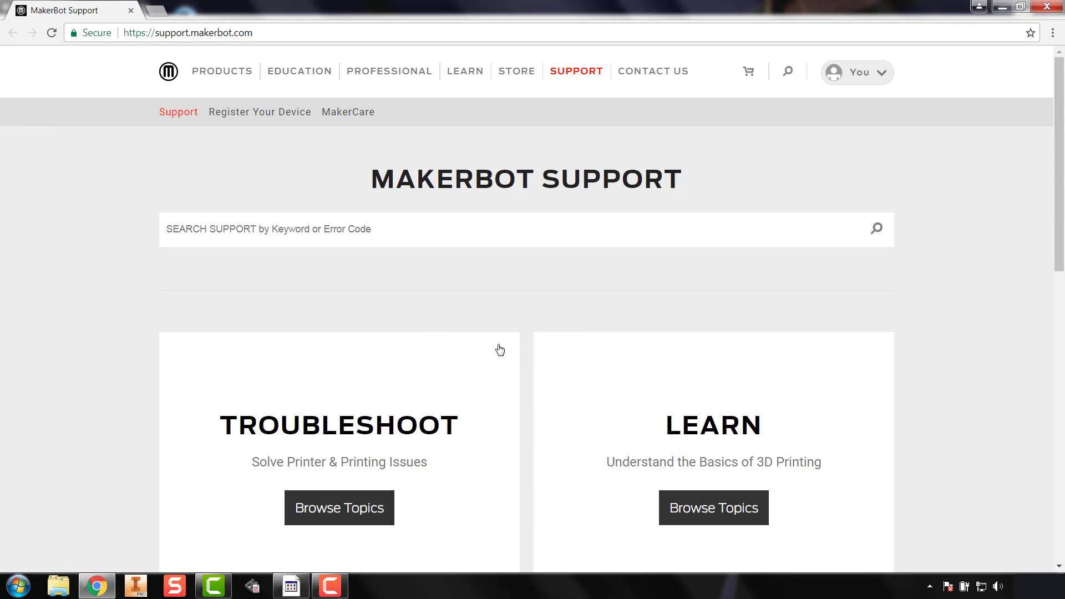
pyautogui.scroll(-1, 530, 364)
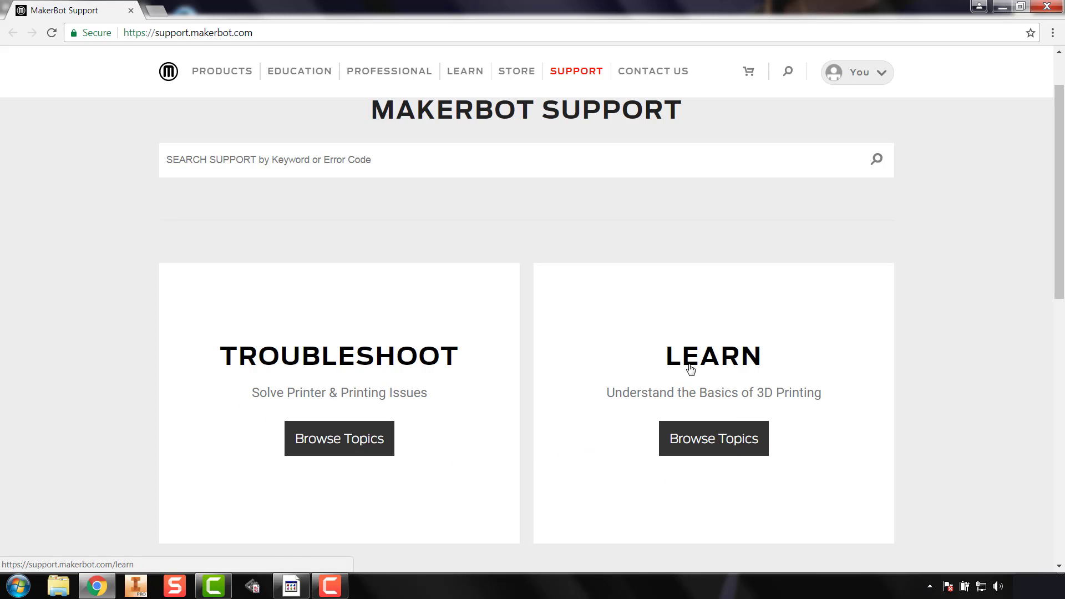
pyautogui.click(750, 451)
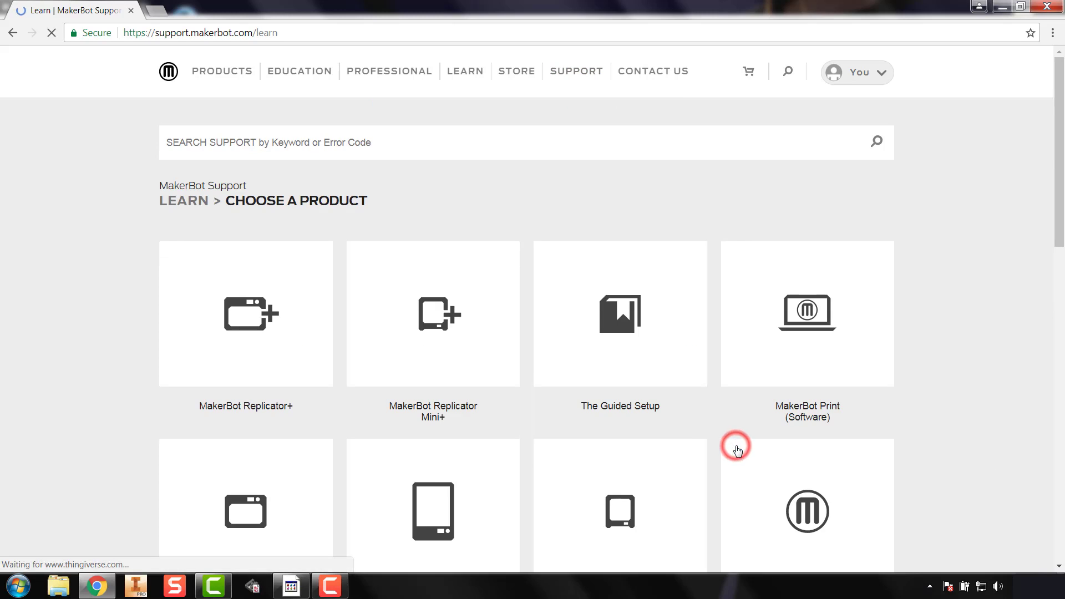
# Examine the list of MakerBot products with learning topics and the support search field, then return to MakerBot Print.
pyautogui.scroll(-1, 420, 352)
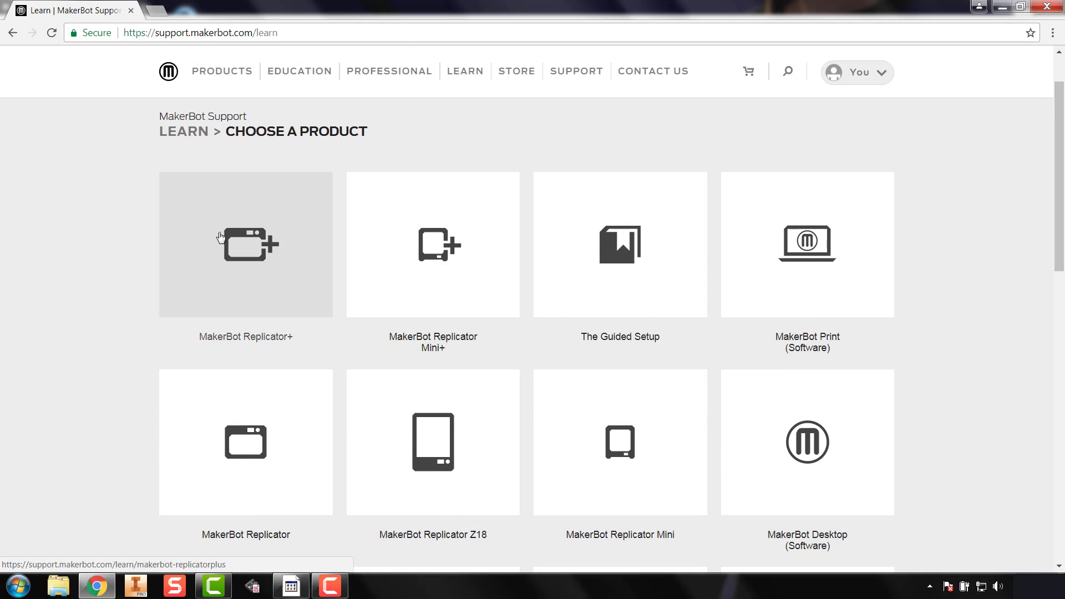
pyautogui.scroll(-2, 369, 352)
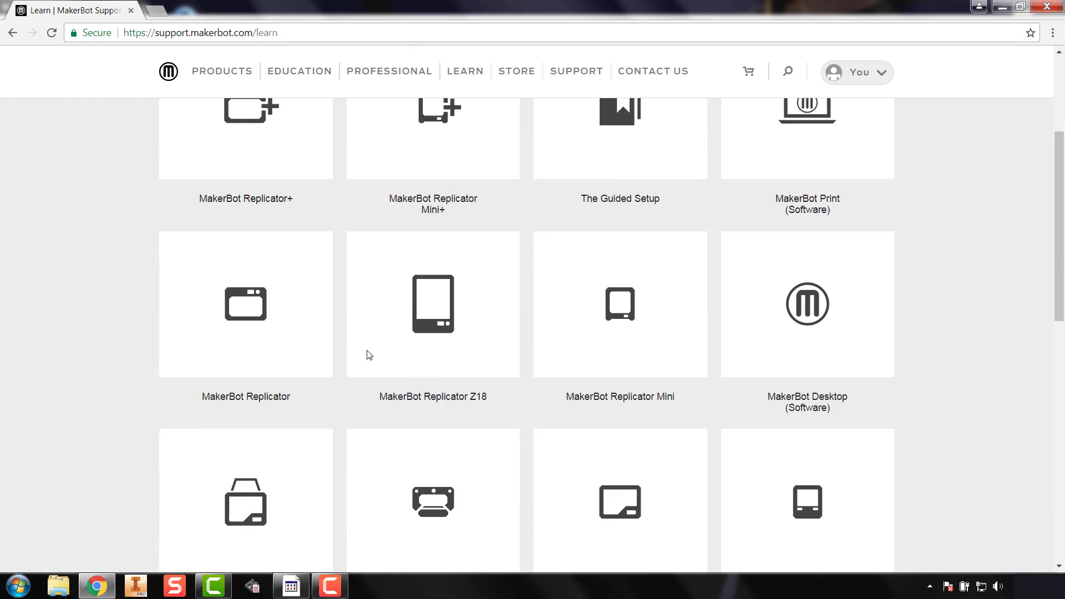
pyautogui.scroll(-2, 370, 356)
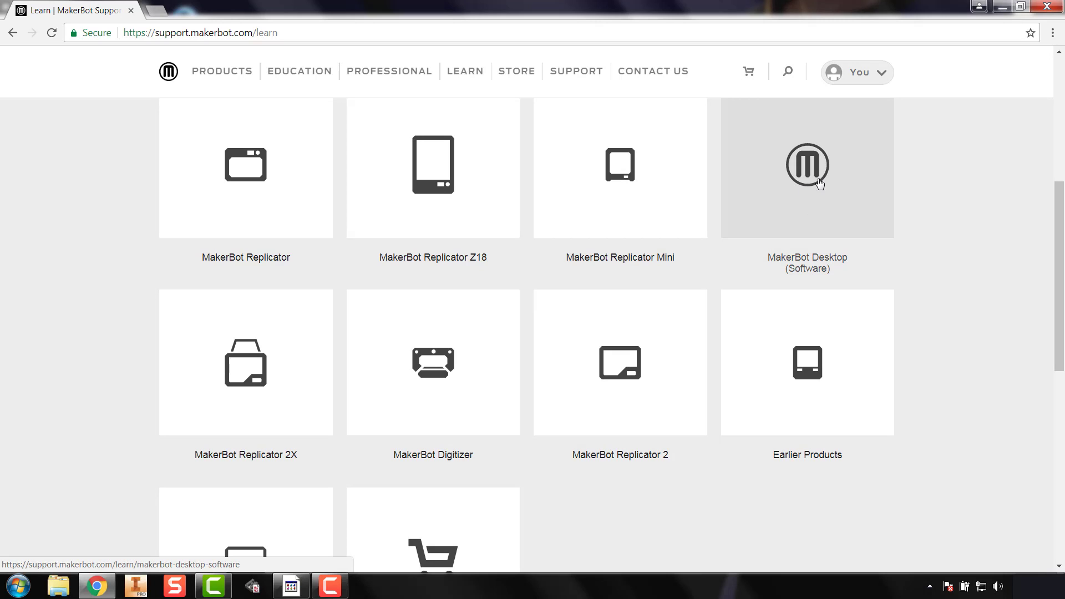
pyautogui.scroll(-2, 725, 407)
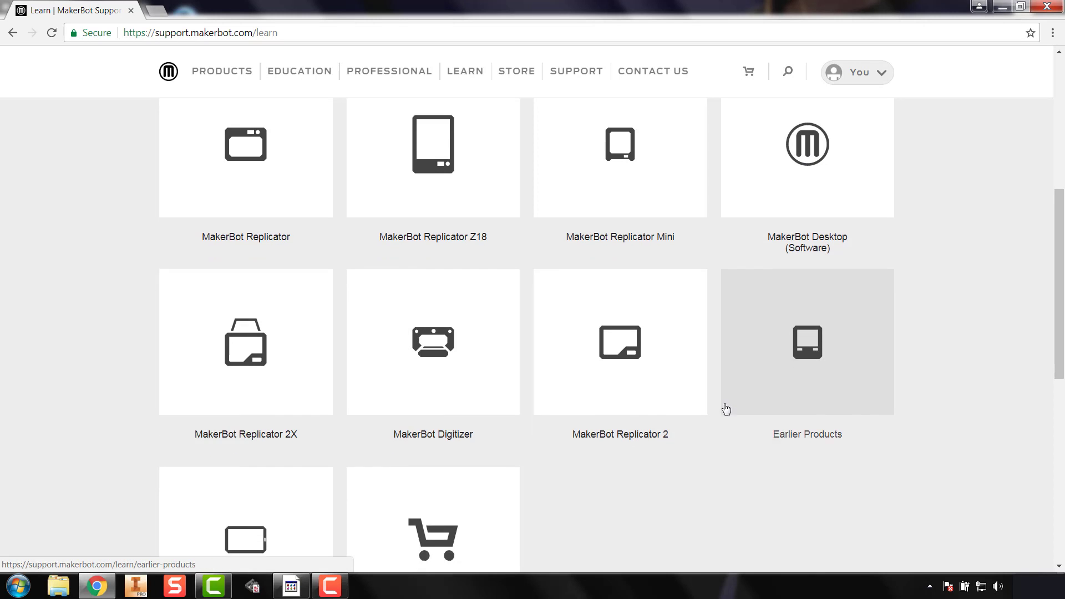
pyautogui.scroll(3, 700, 329)
pyautogui.scroll(2, 611, 297)
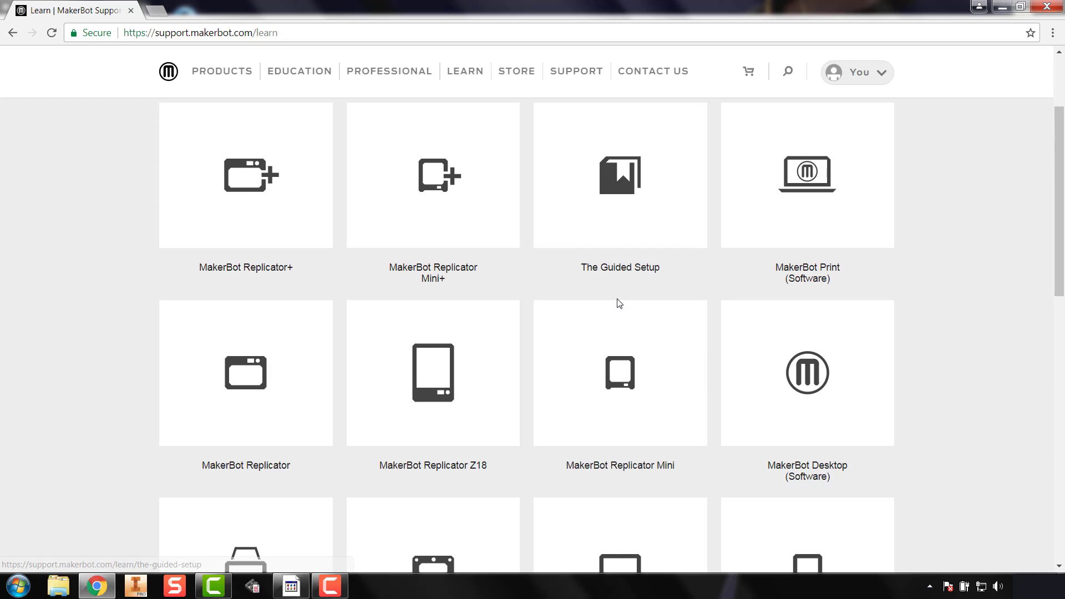
pyautogui.scroll(2, 557, 317)
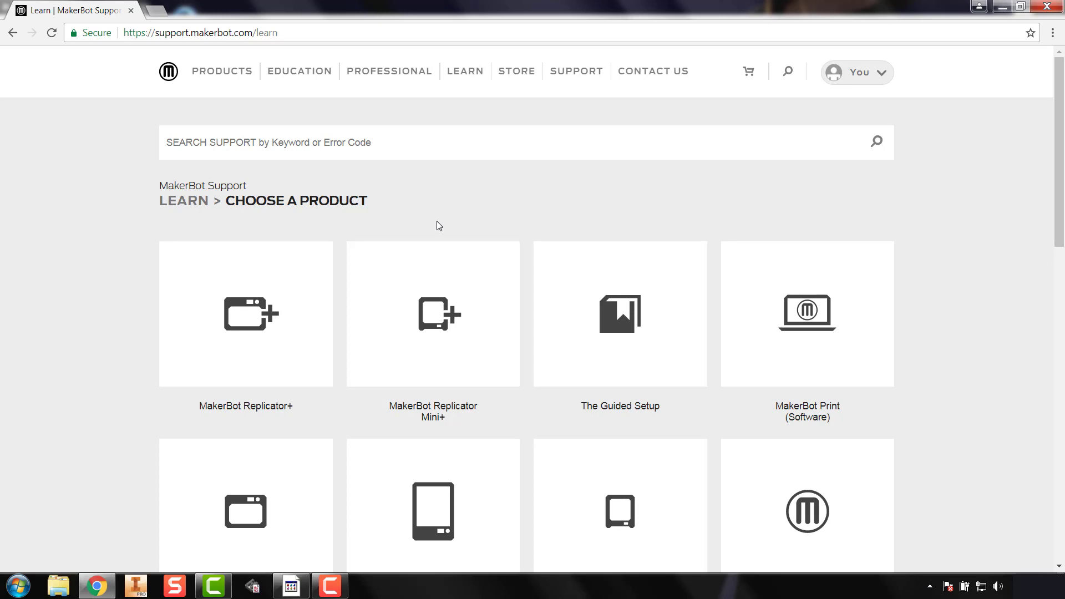
pyautogui.click(414, 146)
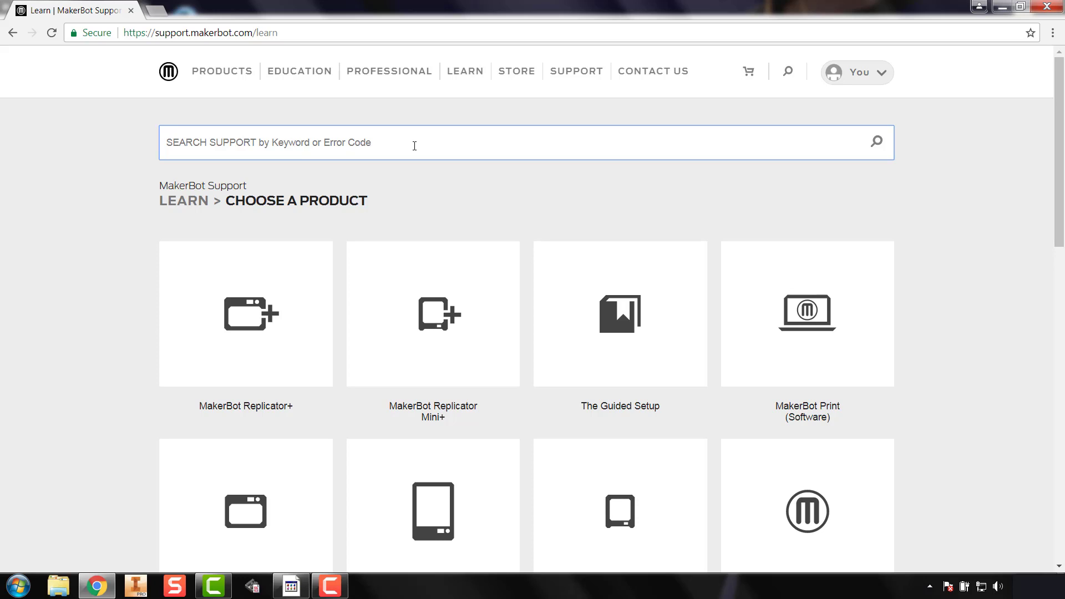
pyautogui.click(1047, 6)
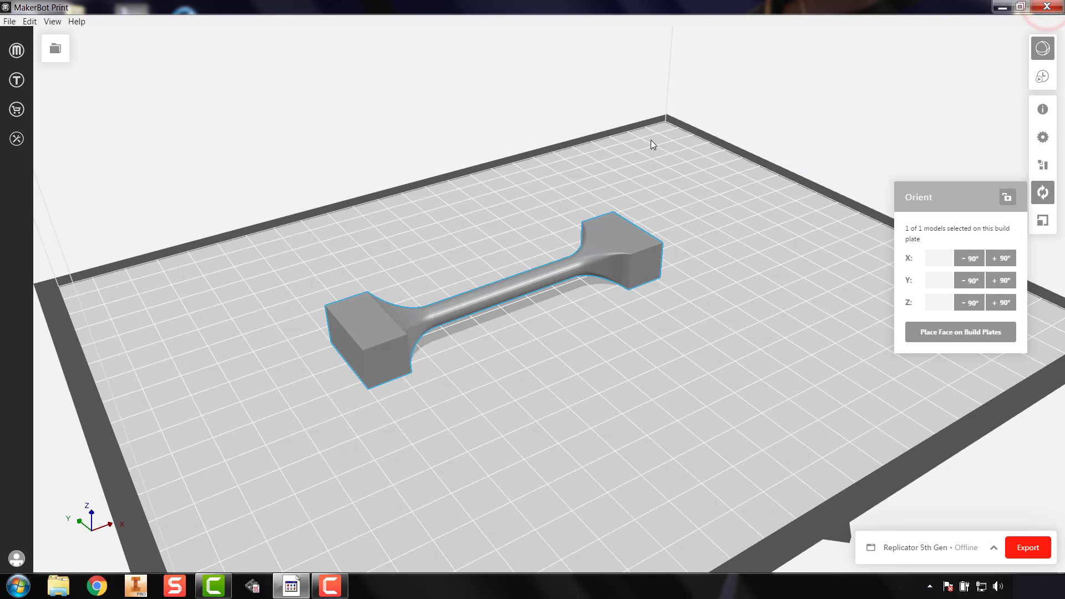